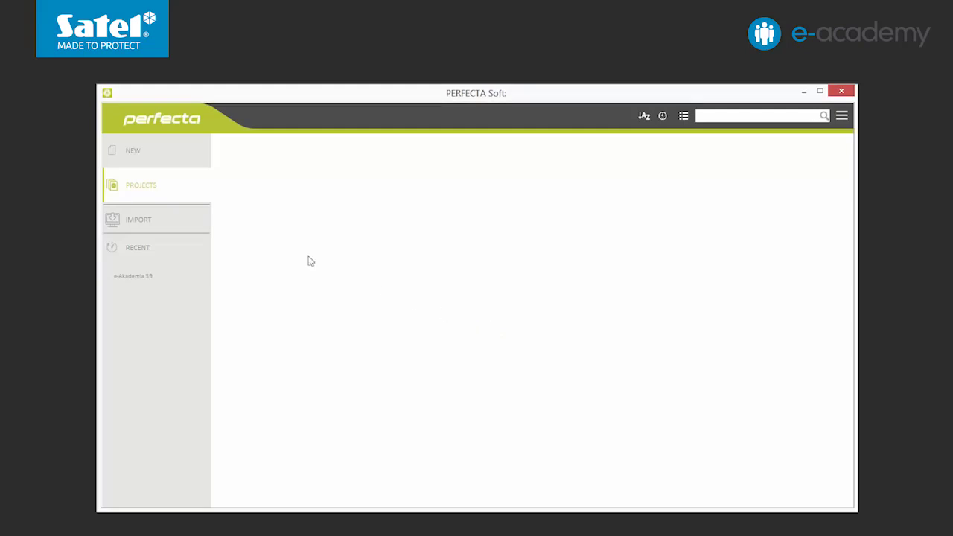
# Step: Create a new PERFECTA 16 project and rename it 'e-Academy 37'
pyautogui.click(154, 161)
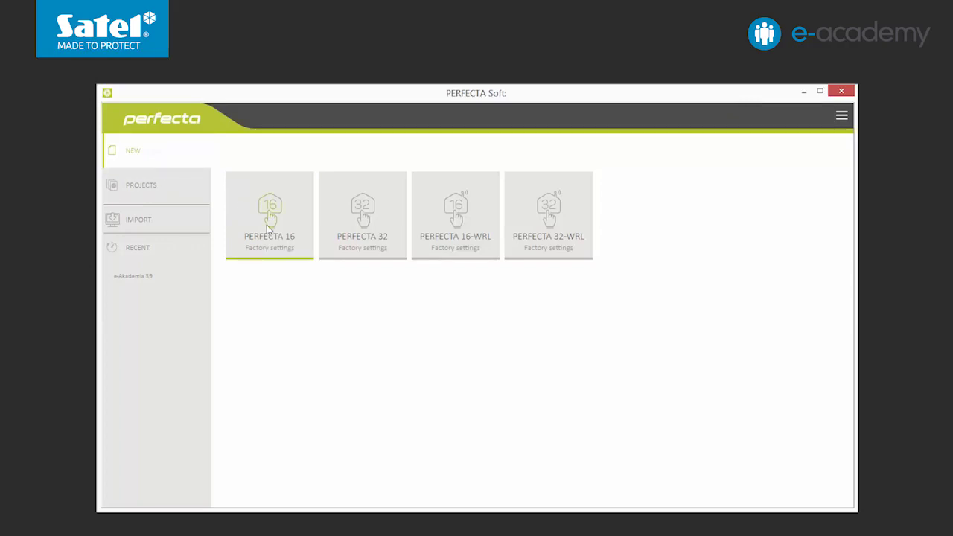
pyautogui.click(269, 229)
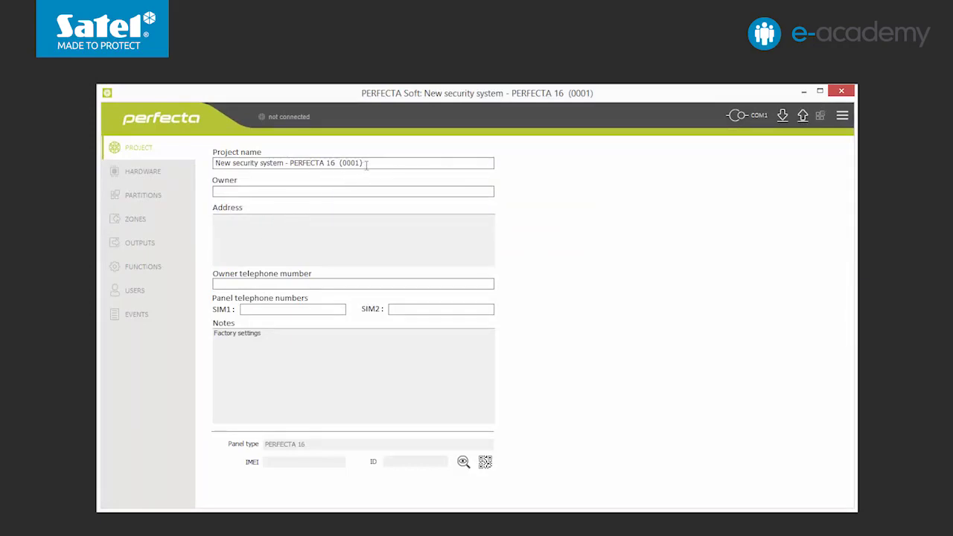
pyautogui.moveTo(366, 164); pyautogui.dragTo(118, 157)
pyautogui.press('BackSpace')
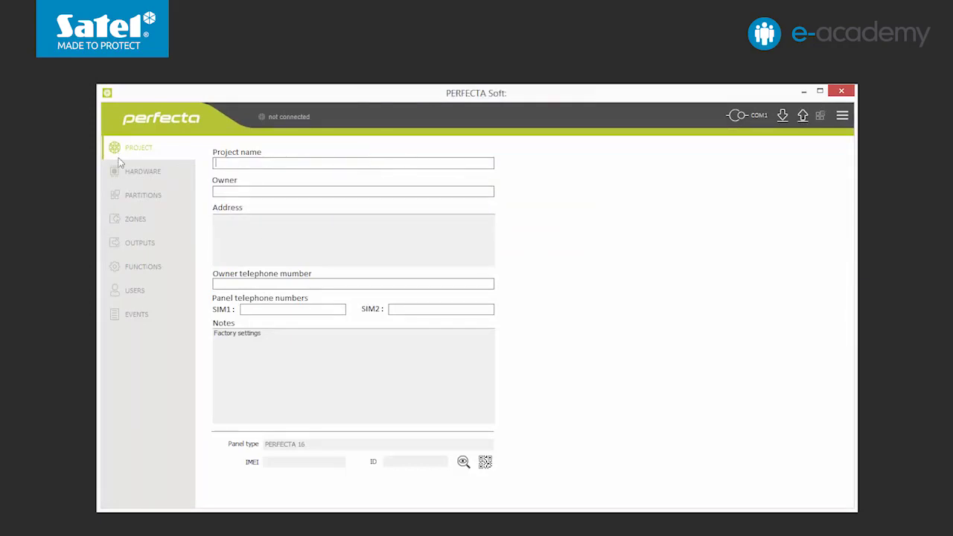
pyautogui.write('e-')
pyautogui.write('Academy')
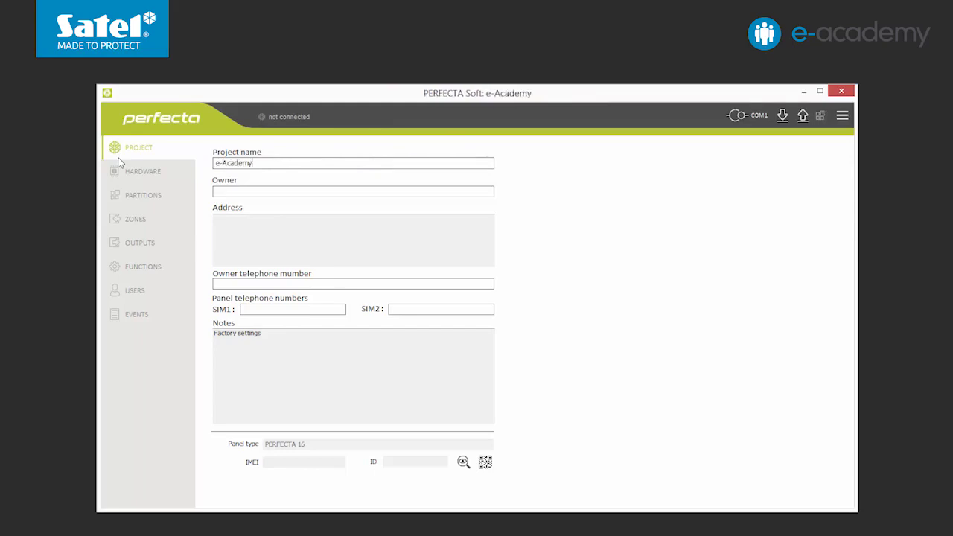
pyautogui.write(' 37')
pyautogui.press('Return')
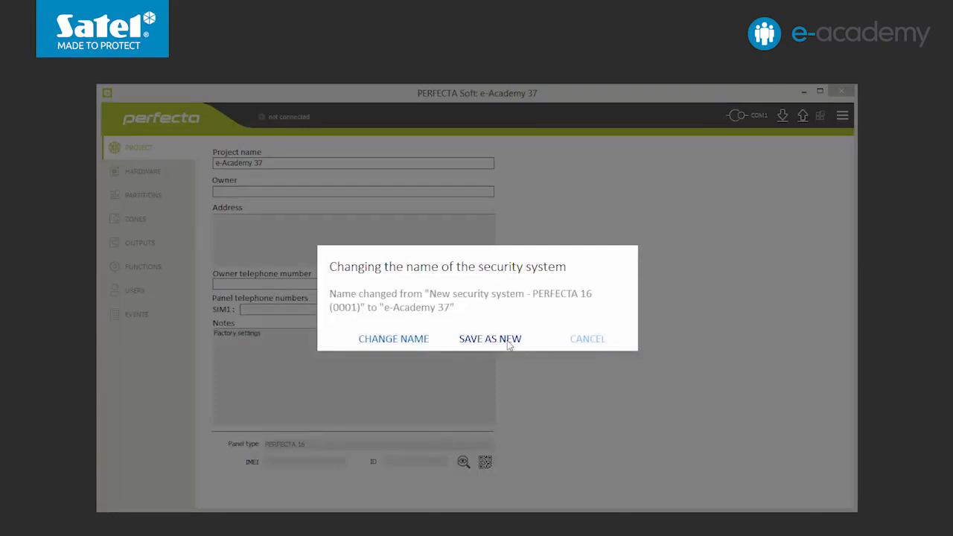
# Step: Save the project as new, set the RS-232 connection port to COM5, and connect to the panel
pyautogui.click(509, 344)
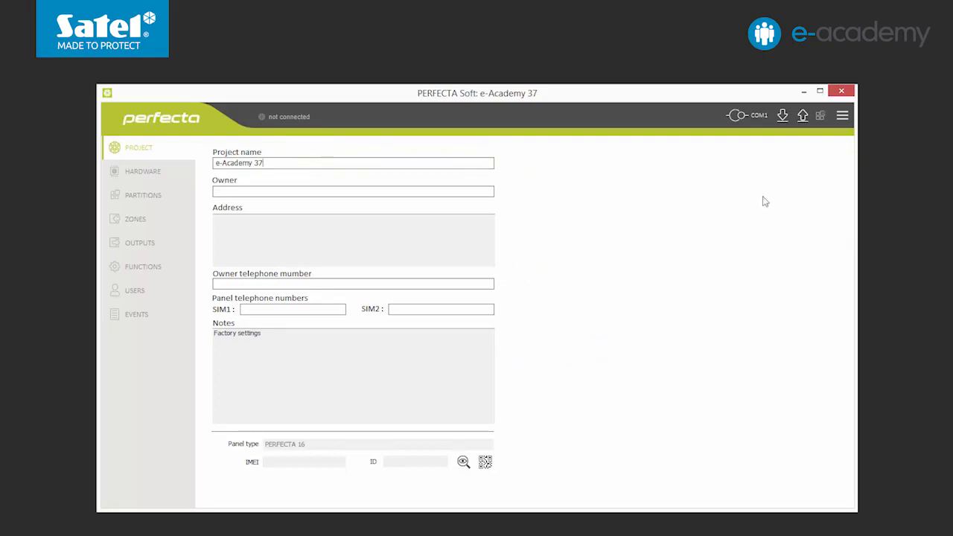
pyautogui.click(841, 117)
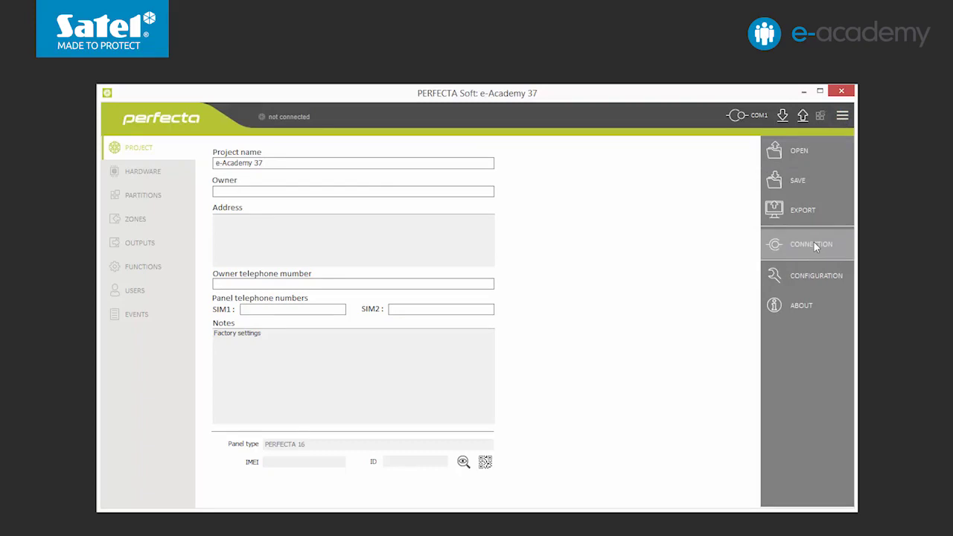
pyautogui.click(814, 242)
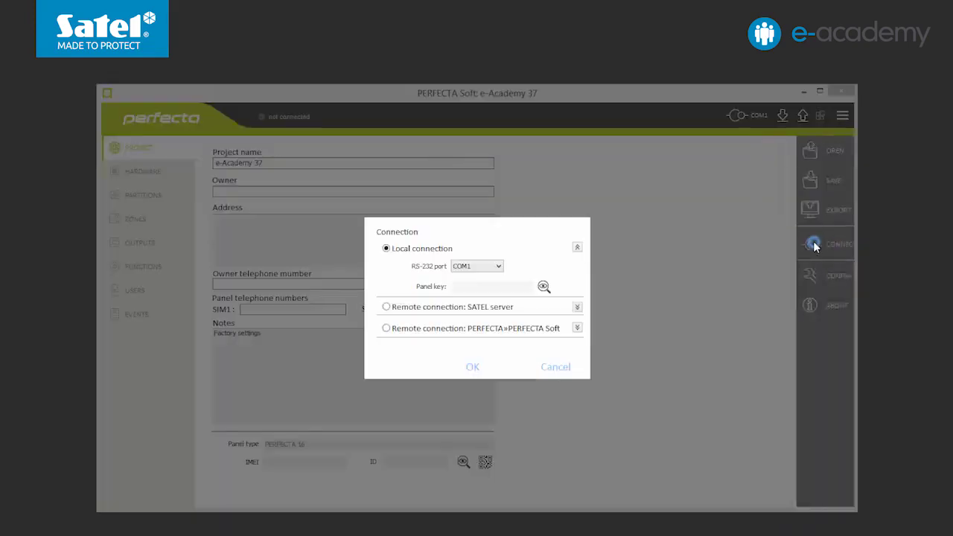
pyautogui.click(498, 269)
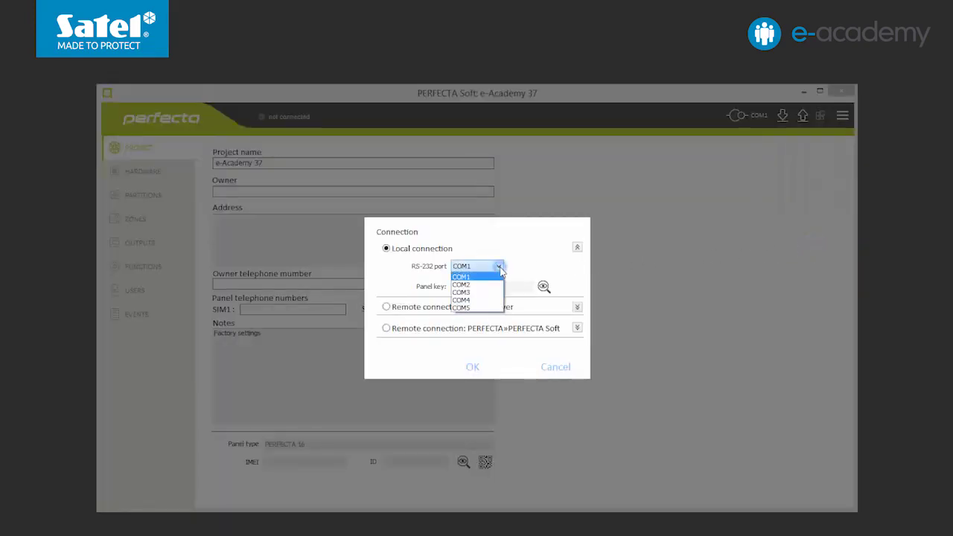
pyautogui.click(491, 309)
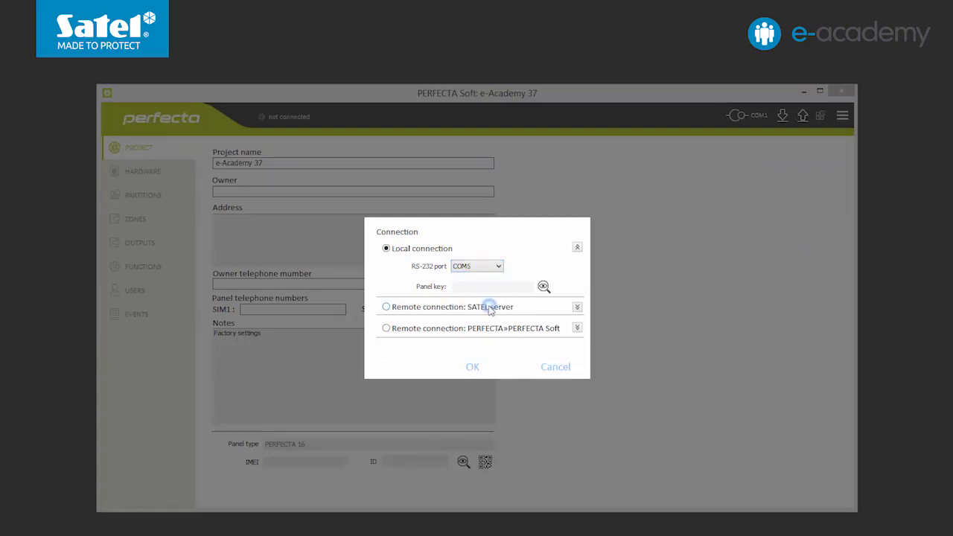
pyautogui.click(472, 366)
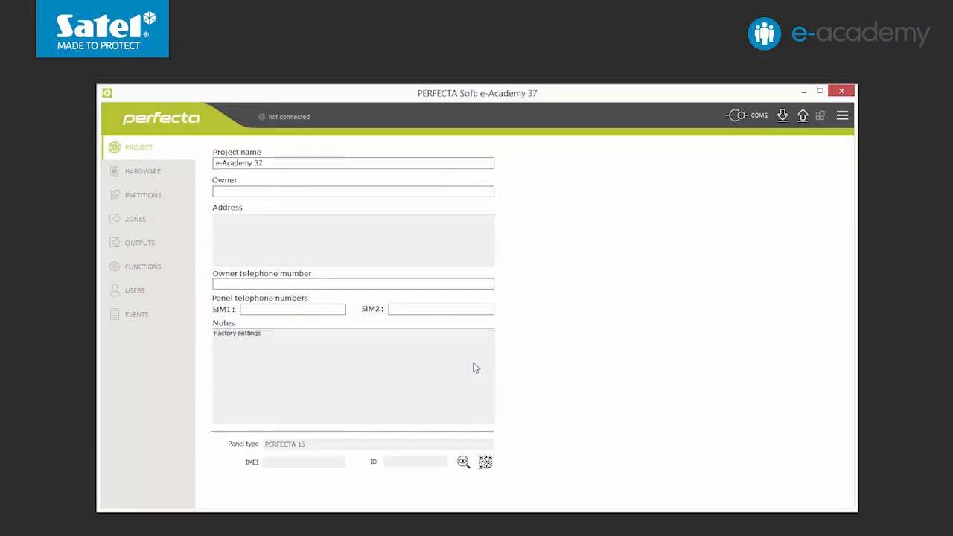
pyautogui.click(737, 119)
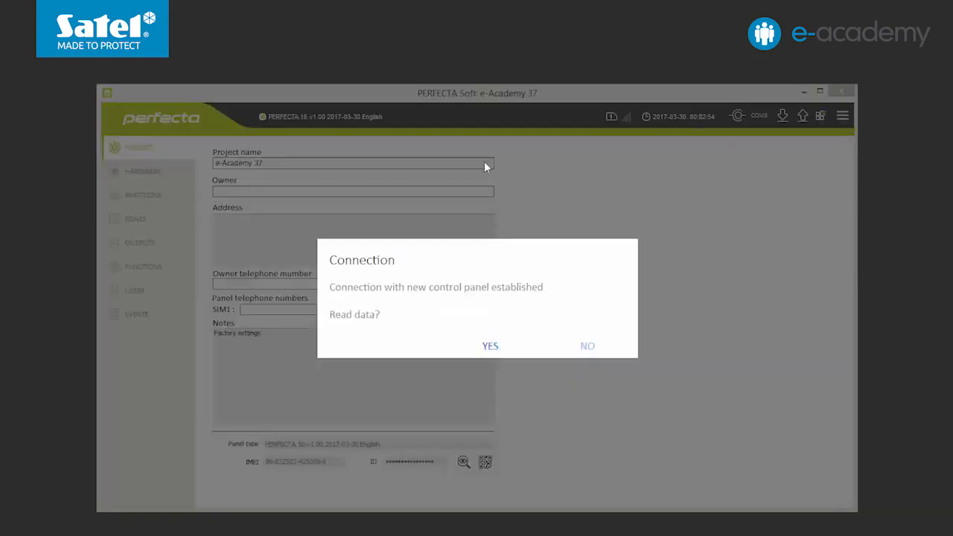
# Step: Read the panel's data and send the computer's date and time to the panel clock
pyautogui.click(490, 347)
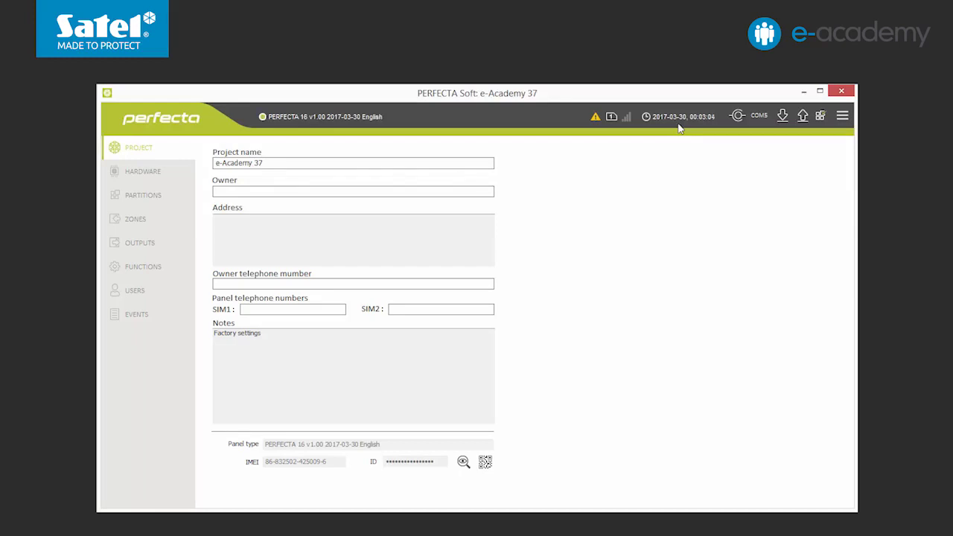
pyautogui.click(644, 116)
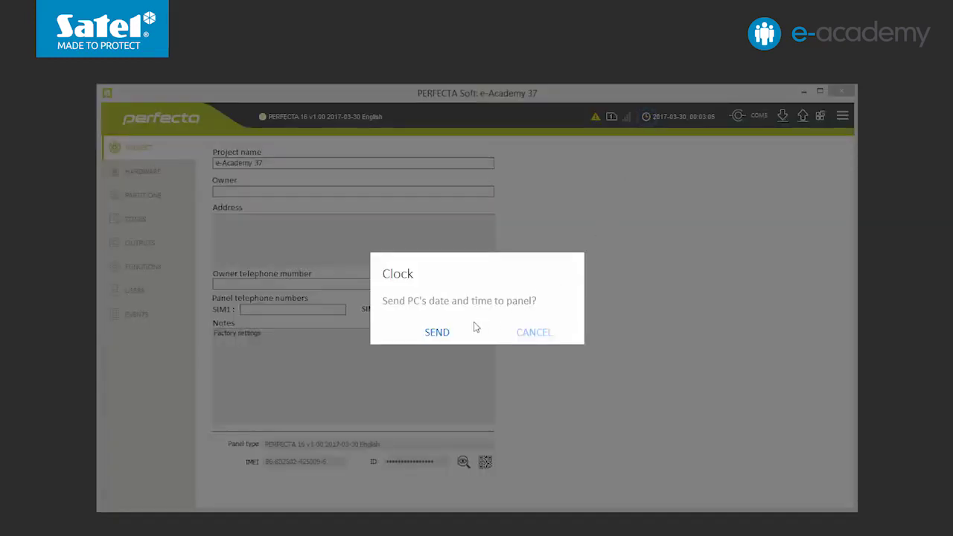
pyautogui.click(437, 333)
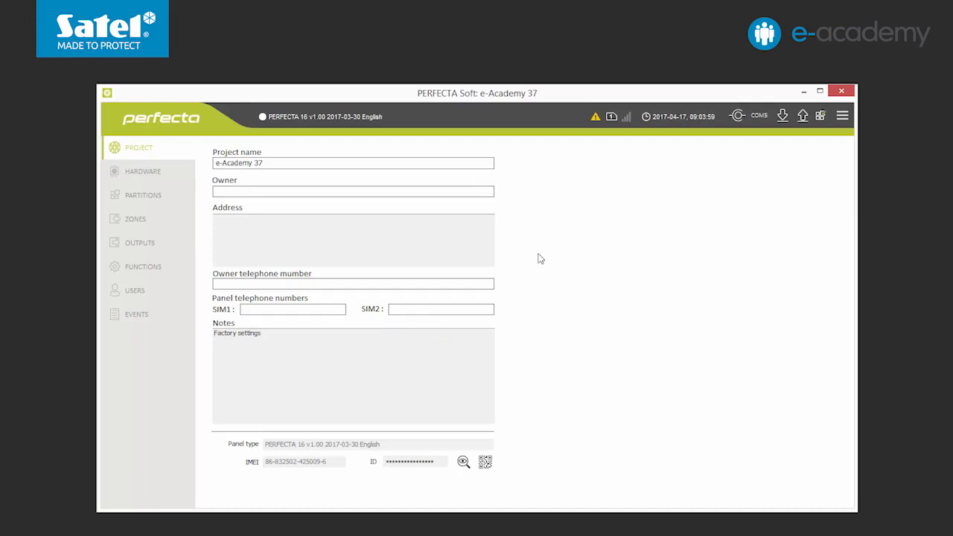
# Step: Clear the troubles memory and read the panel hardware, detecting keypad PRF-LCD at address 0
pyautogui.click(594, 119)
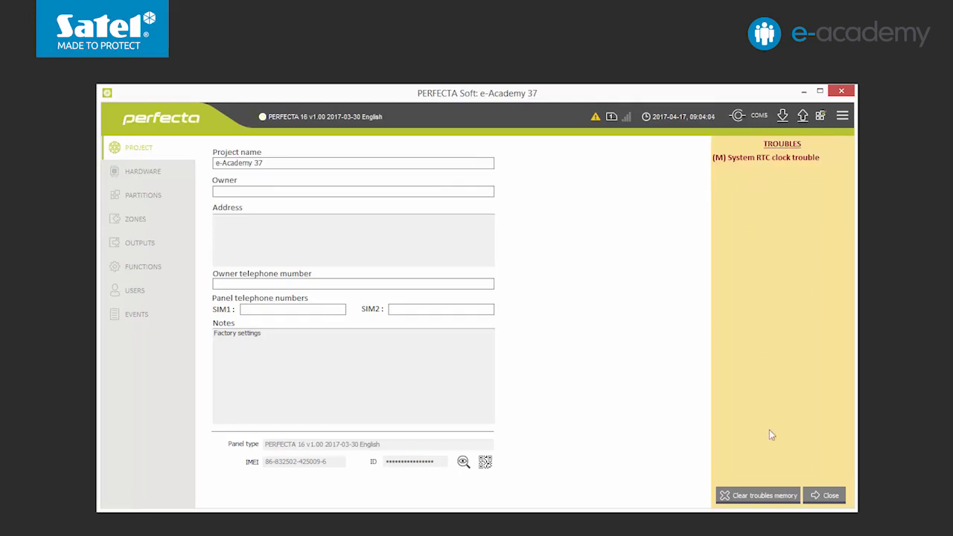
pyautogui.click(765, 498)
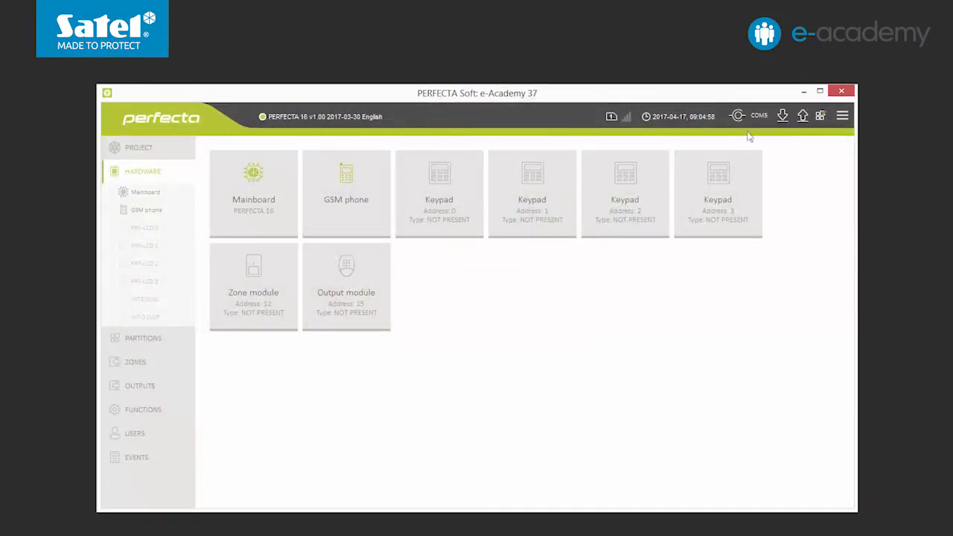
pyautogui.click(782, 115)
# Step: Lower the first volume level of keypad 0 to 15
pyautogui.click(442, 213)
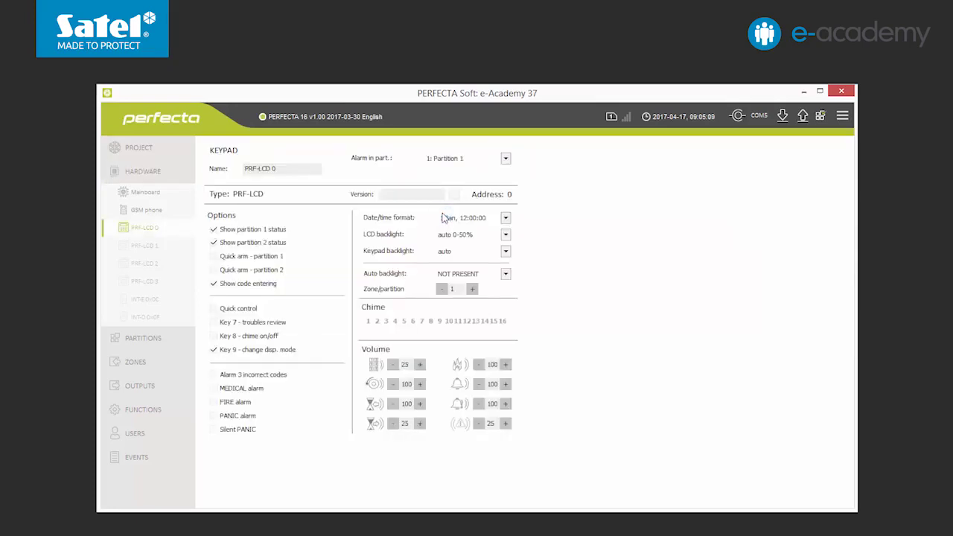
pyautogui.click(393, 364)
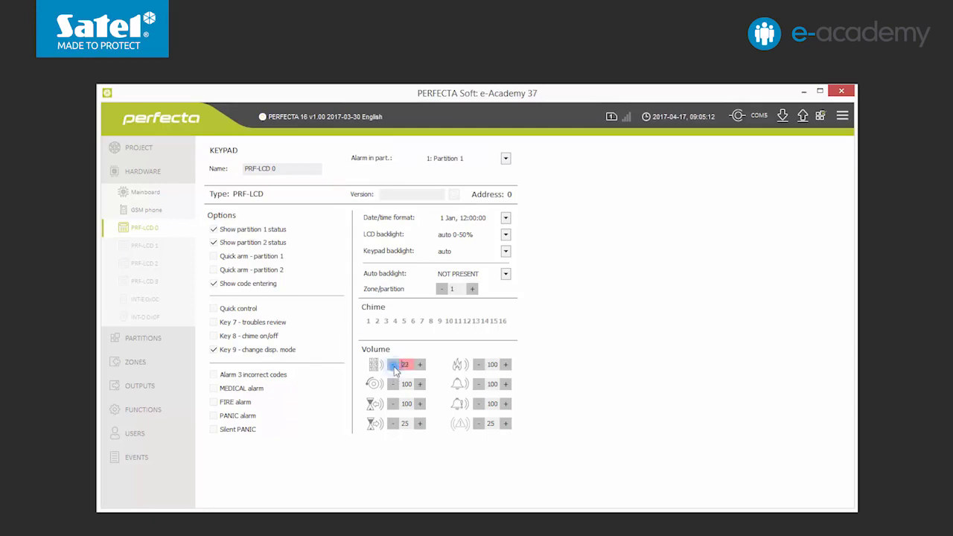
pyautogui.click(393, 365)
pyautogui.click(393, 365)
pyautogui.click(393, 365)
pyautogui.click(393, 364)
# Step: Set the other keypad 0 volume fields to 60, 50, 80 and 10
pyautogui.doubleClick(405, 384)
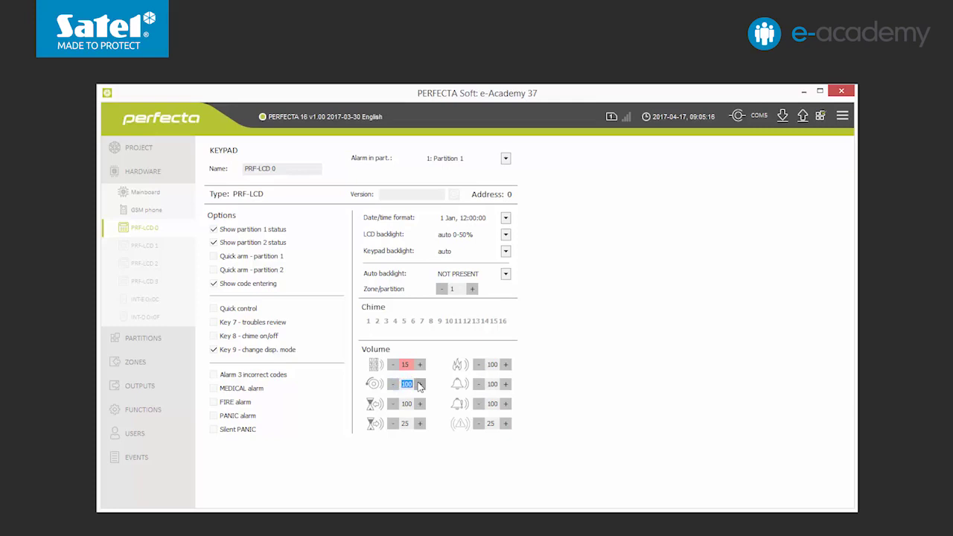
pyautogui.write('60')
pyautogui.doubleClick(406, 404)
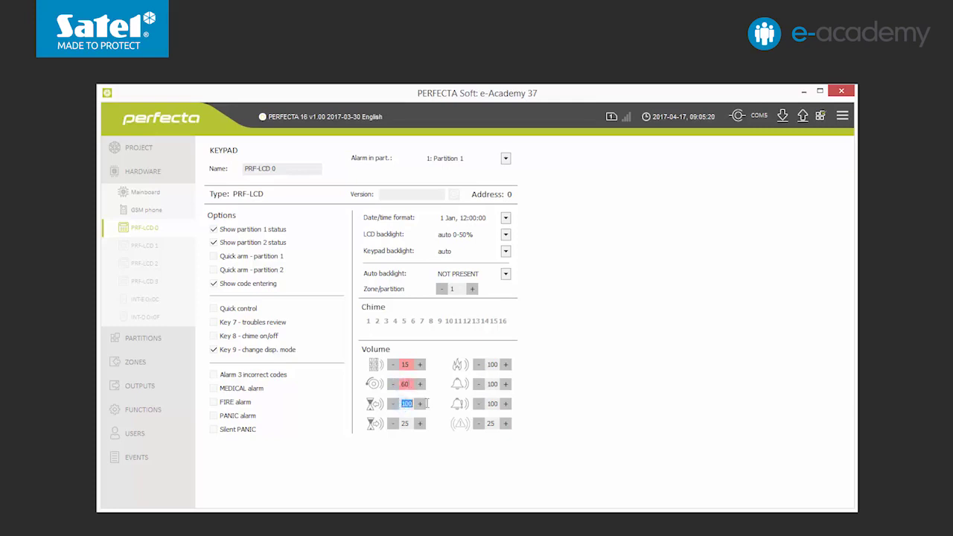
pyautogui.write('50')
pyautogui.click(485, 402)
pyautogui.doubleClick(489, 402)
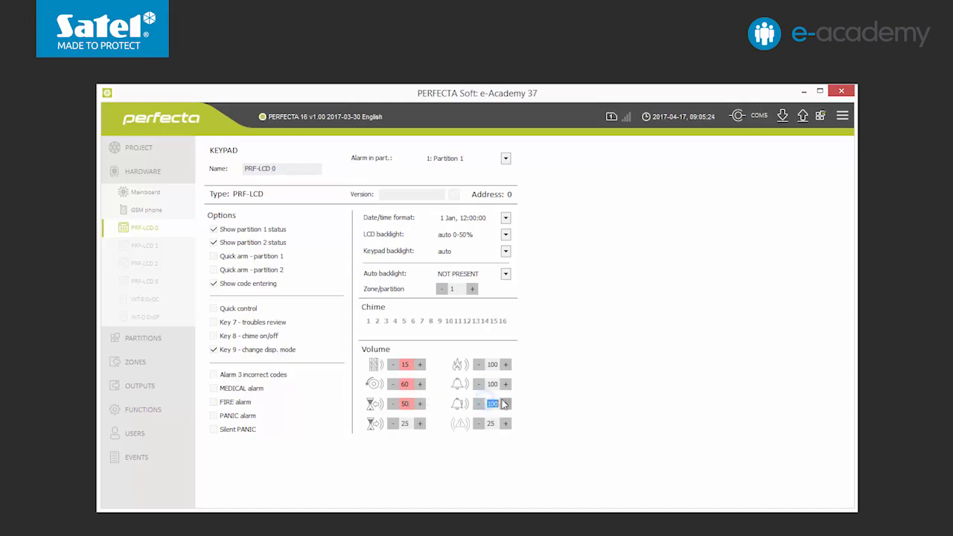
pyautogui.write('80')
pyautogui.doubleClick(491, 423)
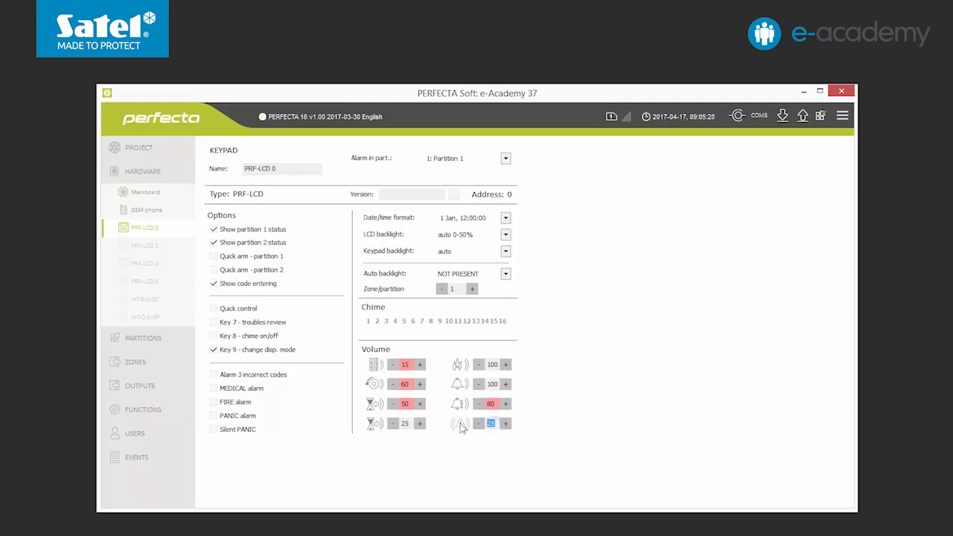
pyautogui.write('10')
# Step: Enable 'Do not arm if tampered' on the mainboard and confirm a new control panel key
pyautogui.click(152, 195)
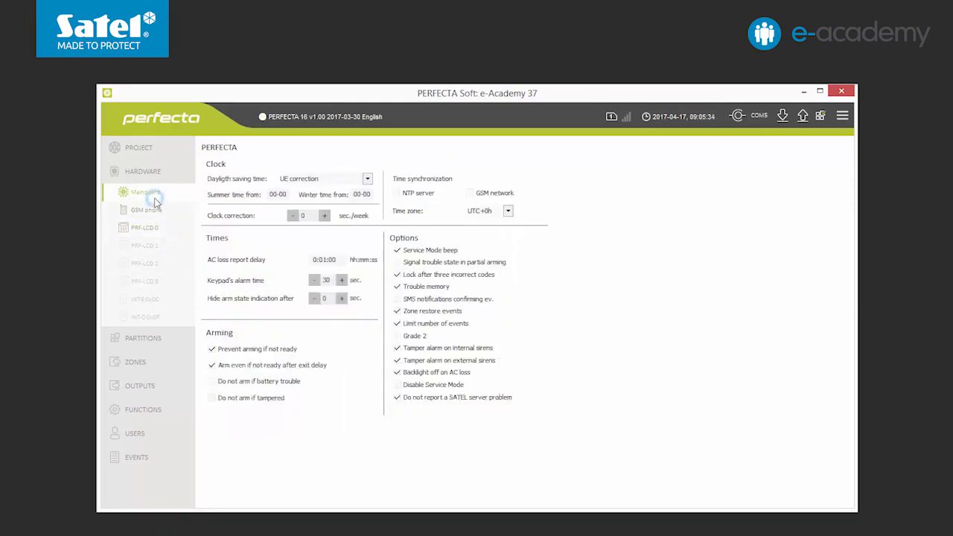
pyautogui.click(212, 399)
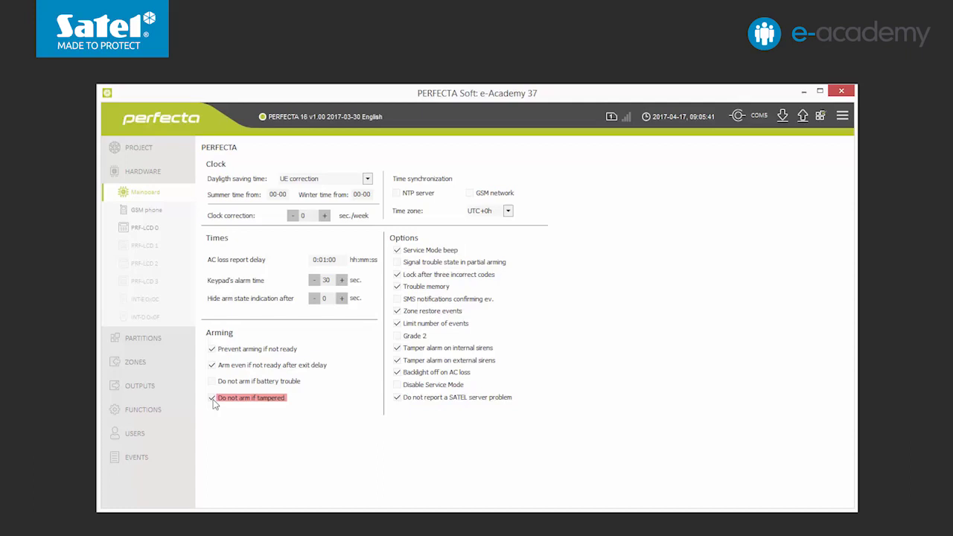
pyautogui.click(801, 121)
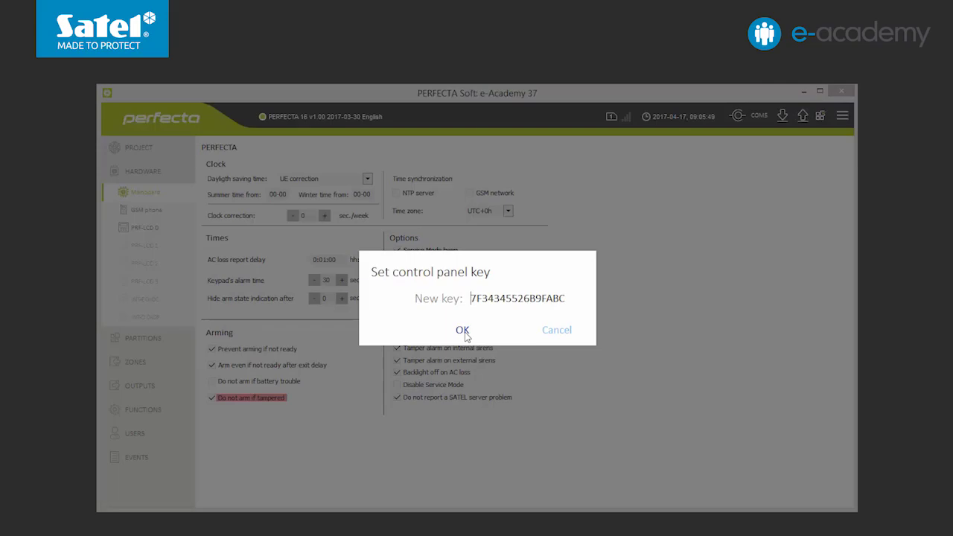
pyautogui.click(462, 330)
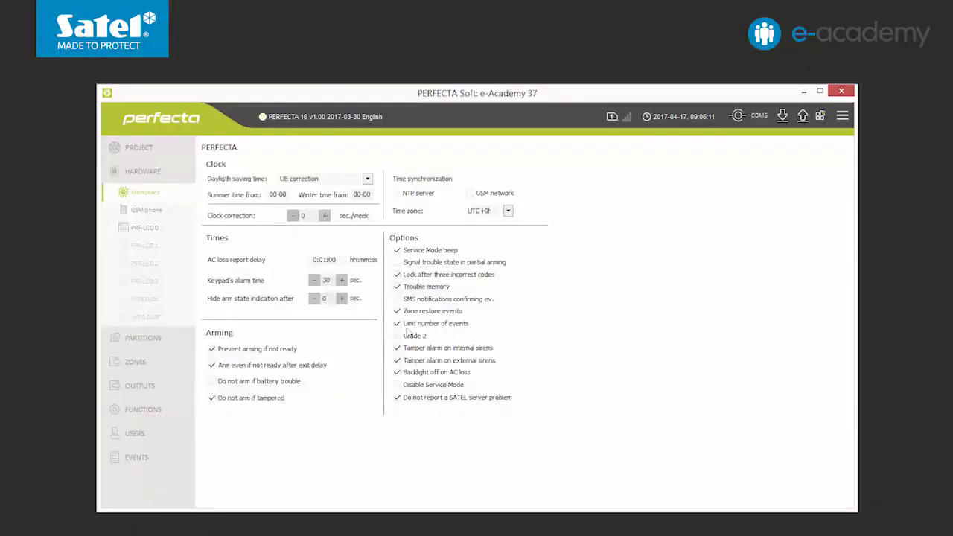
# Step: In the zones table, set zone 1 to Roller wiring and No alarm action type
pyautogui.click(168, 366)
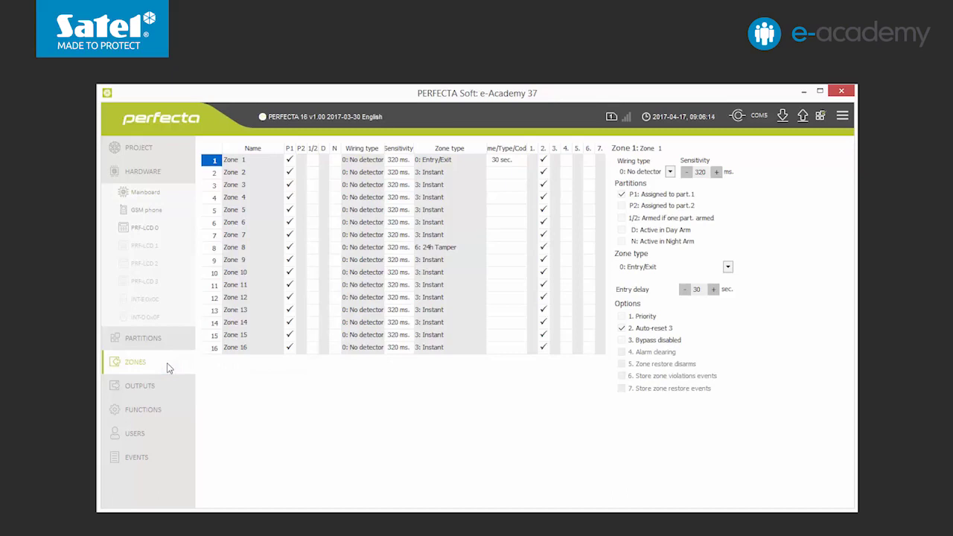
pyautogui.click(669, 172)
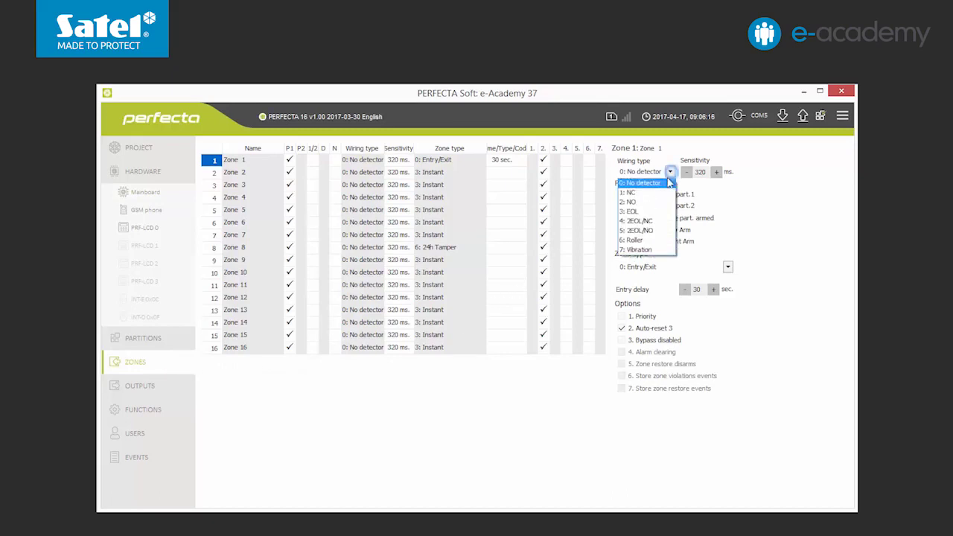
pyautogui.click(636, 239)
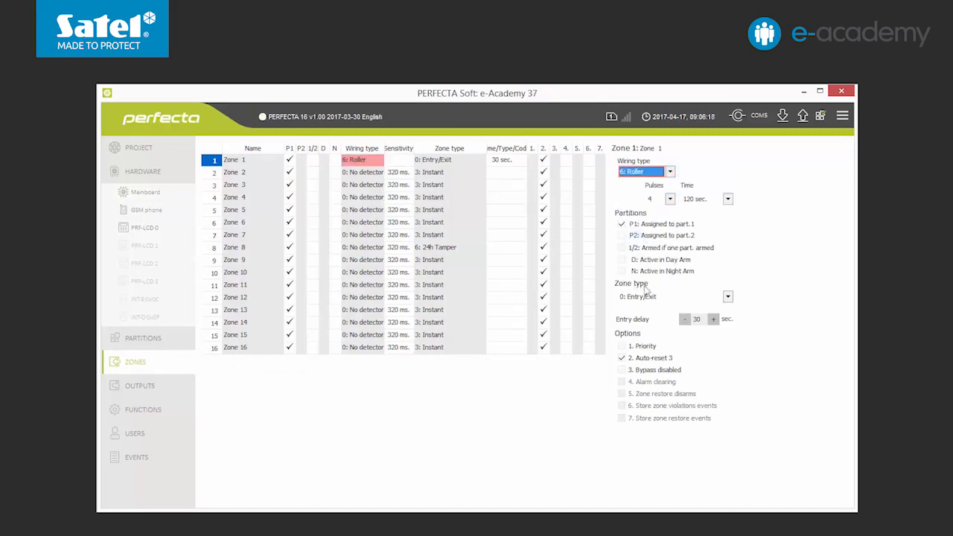
pyautogui.click(727, 296)
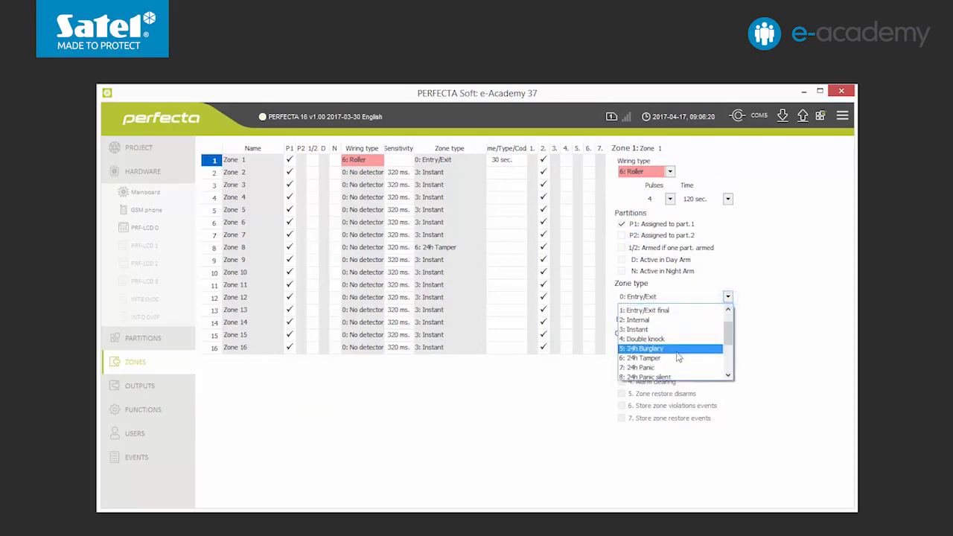
pyautogui.scroll(-2, 677, 358)
pyautogui.click(670, 362)
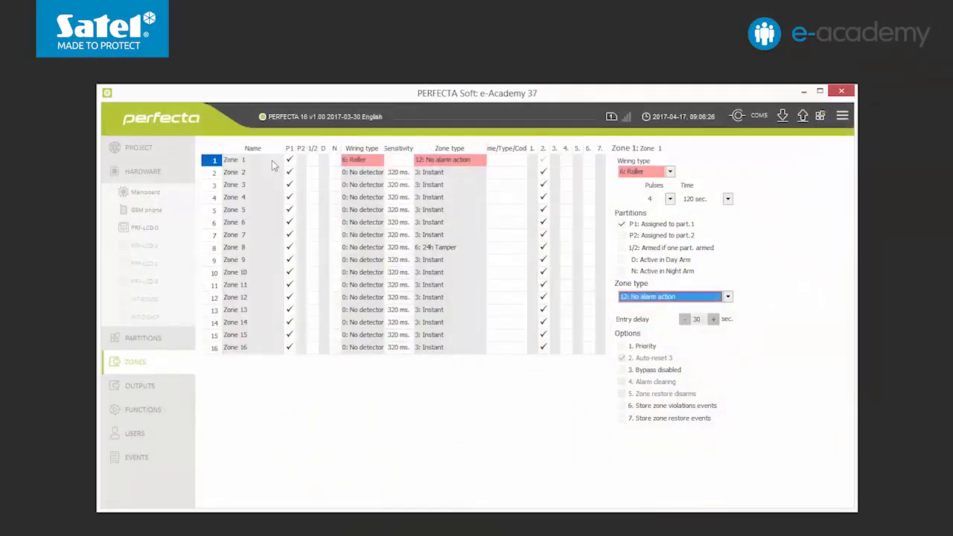
# Step: Rename zone 1 to AGATE
pyautogui.click(272, 162)
pyautogui.write('AGATE')
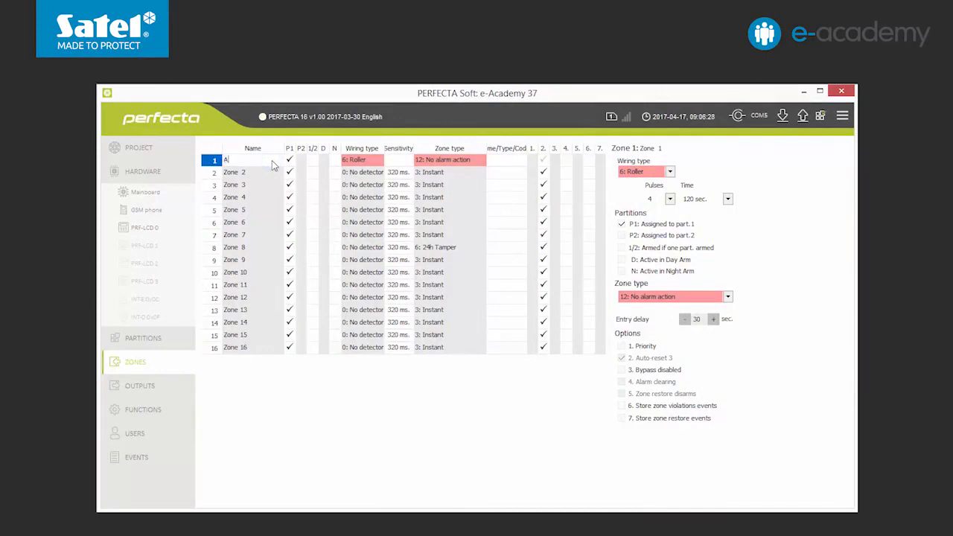
pyautogui.press('Return')
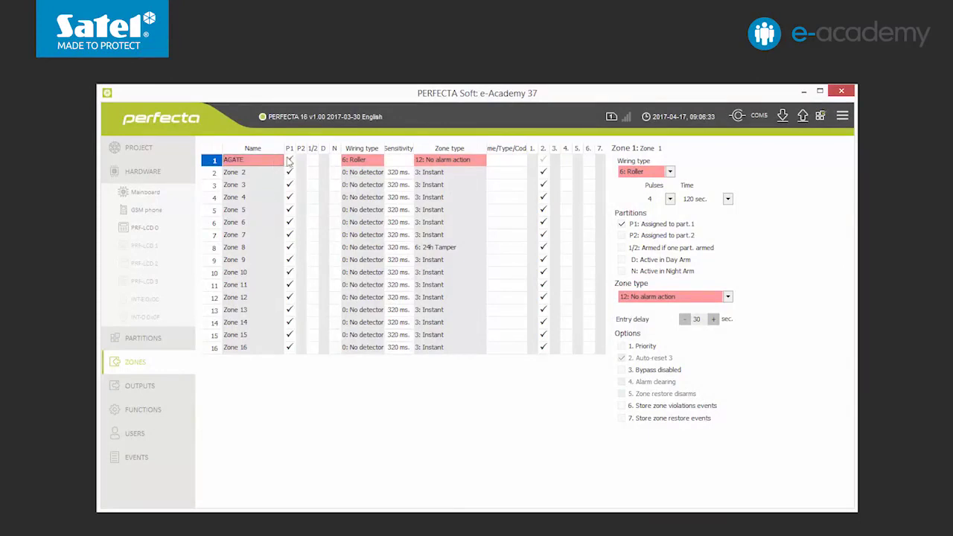
# Step: Change zone 1 to 2EOL/NC wiring and Entry/Exit type with a 10-second entry delay
pyautogui.click(670, 172)
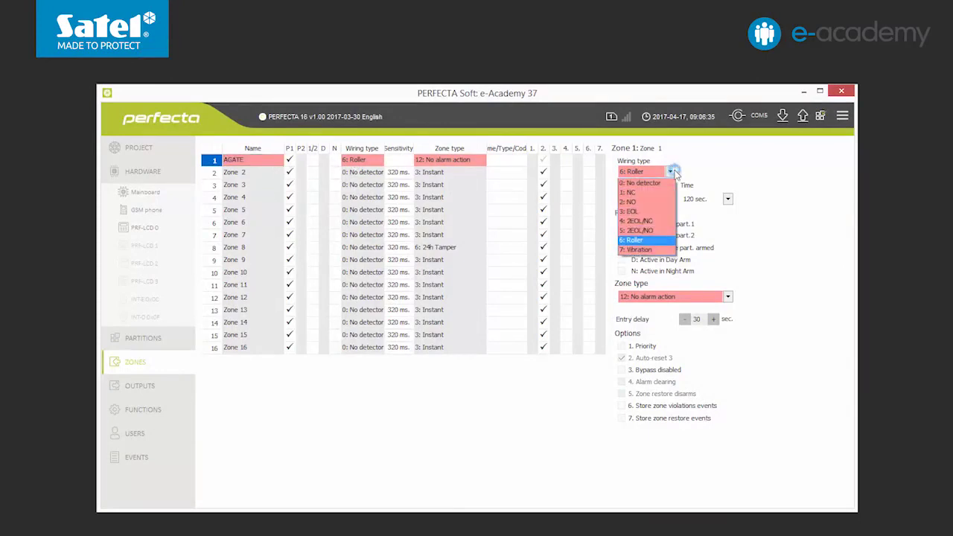
pyautogui.click(649, 222)
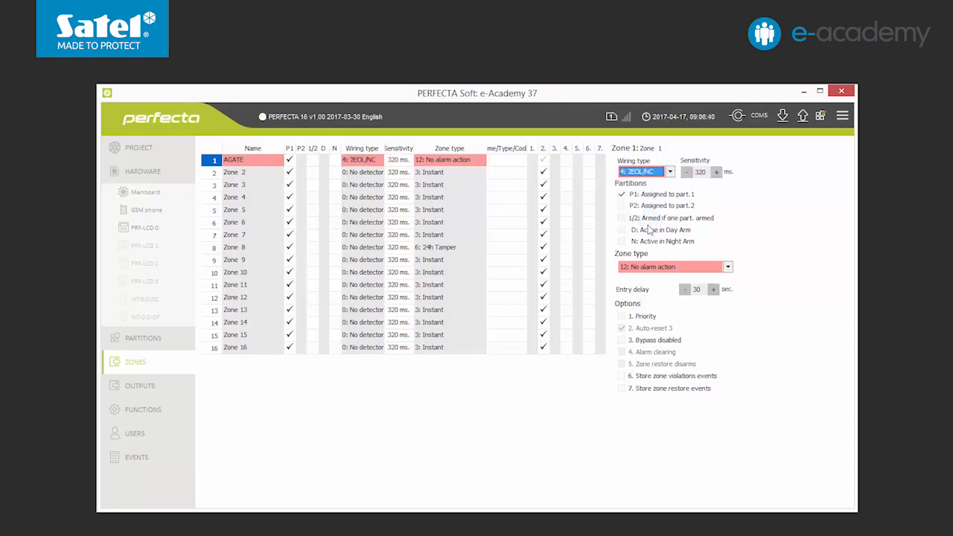
pyautogui.click(727, 267)
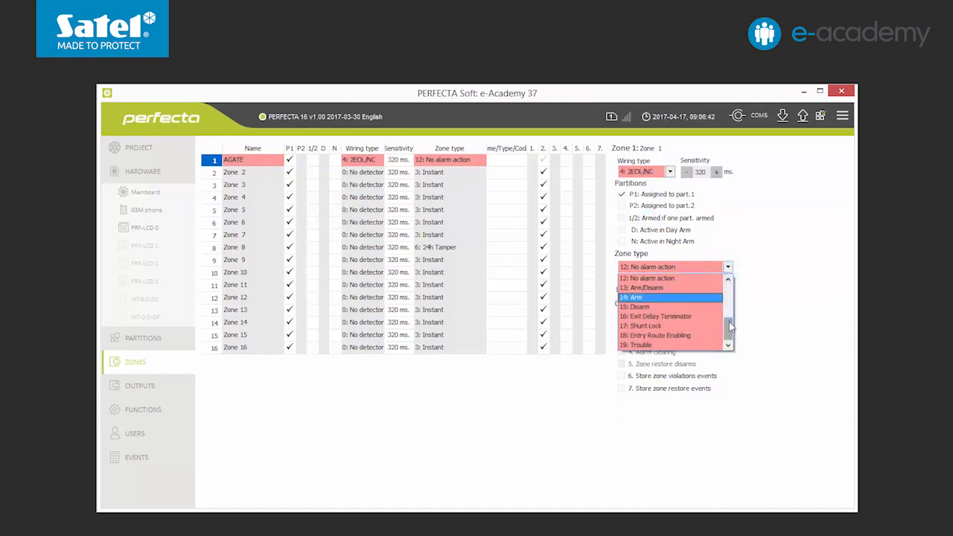
pyautogui.moveTo(727, 321); pyautogui.dragTo(727, 289)
pyautogui.click(686, 277)
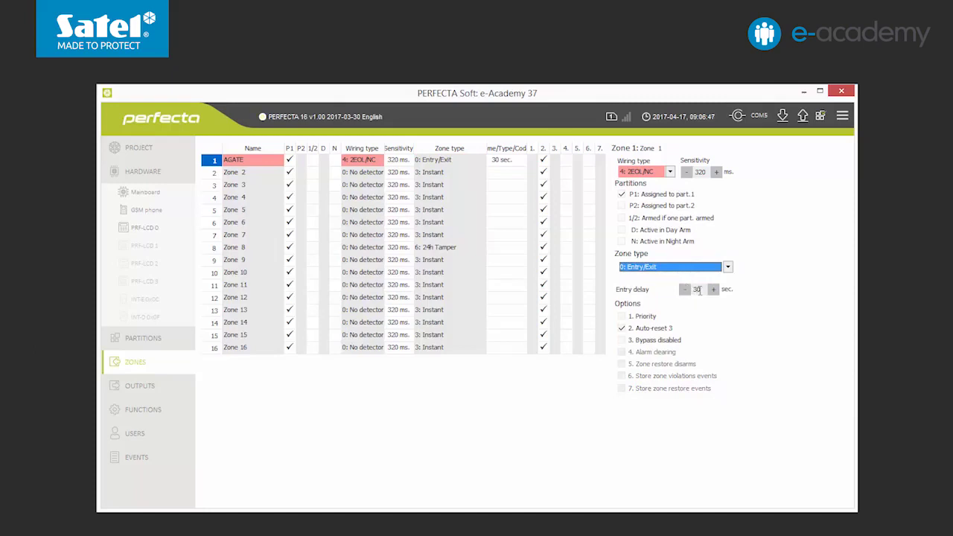
pyautogui.click(696, 290)
pyautogui.write('10')
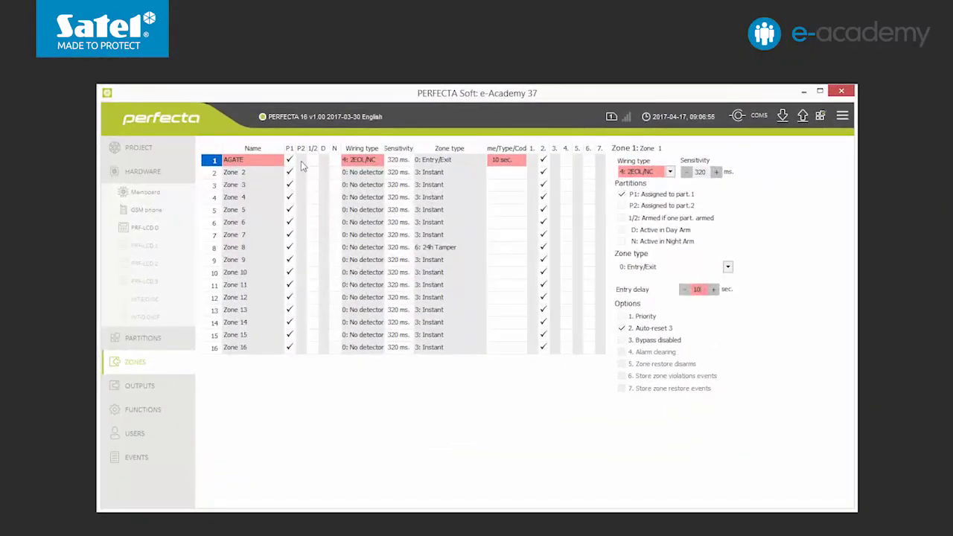
# Step: Add zone 1 to partition 2 and make it active in Day Arm and Night Arm
pyautogui.click(301, 159)
pyautogui.click(312, 159)
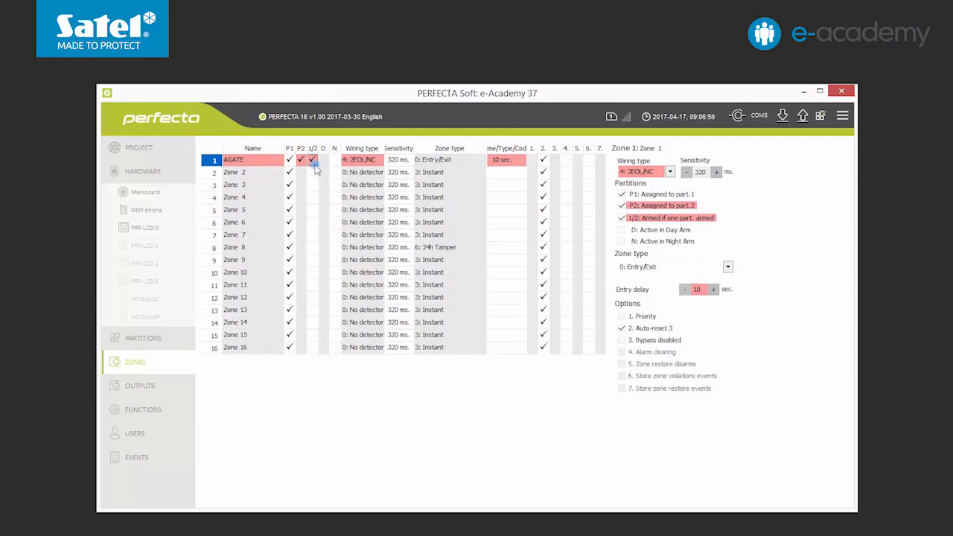
pyautogui.click(312, 162)
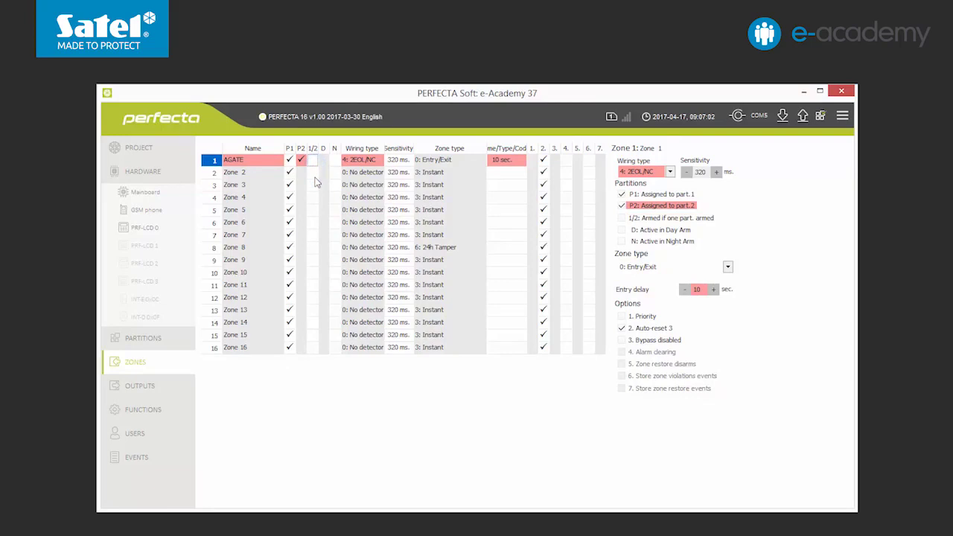
pyautogui.click(323, 161)
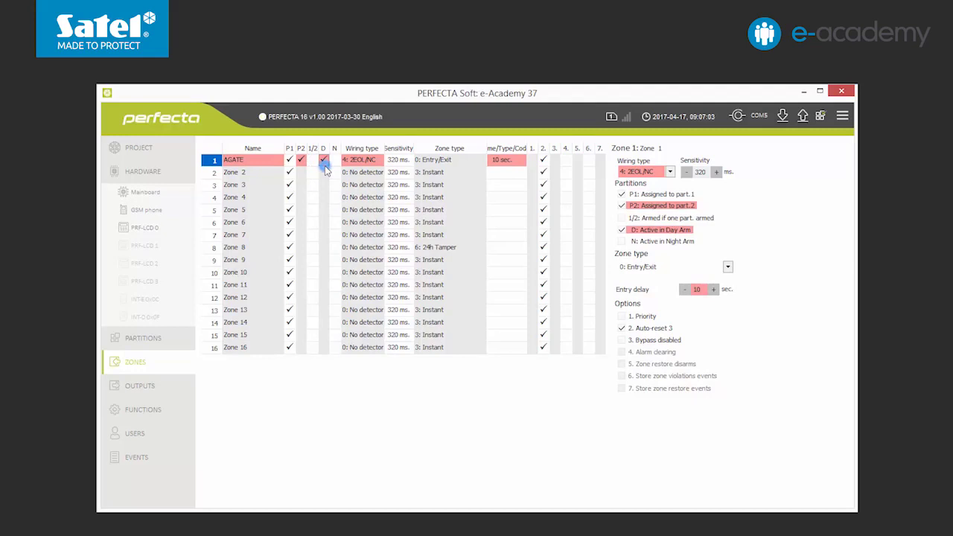
pyautogui.click(334, 161)
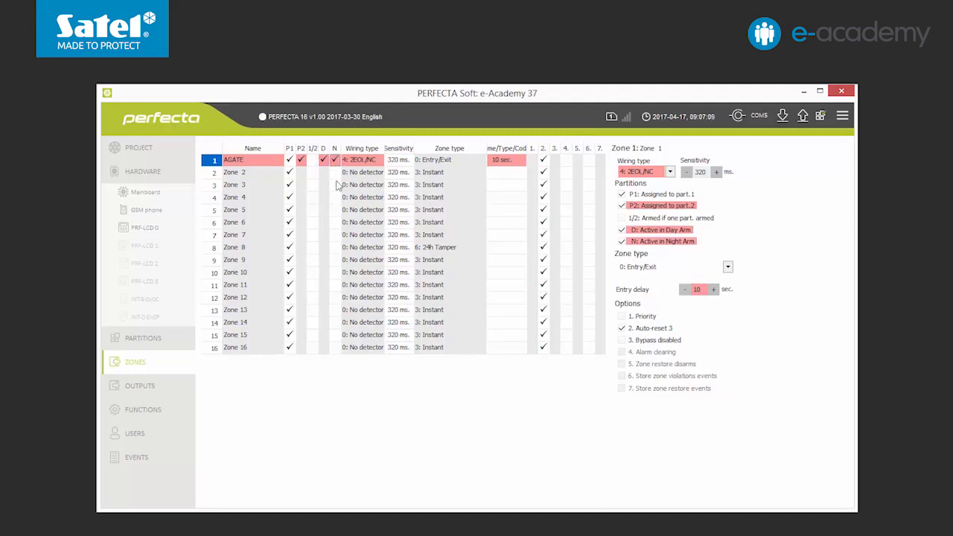
# Step: In Partitions, add zone 4 to partition 2 armed-if-one-partition and zone 5 to Night/Day Arm
pyautogui.click(151, 346)
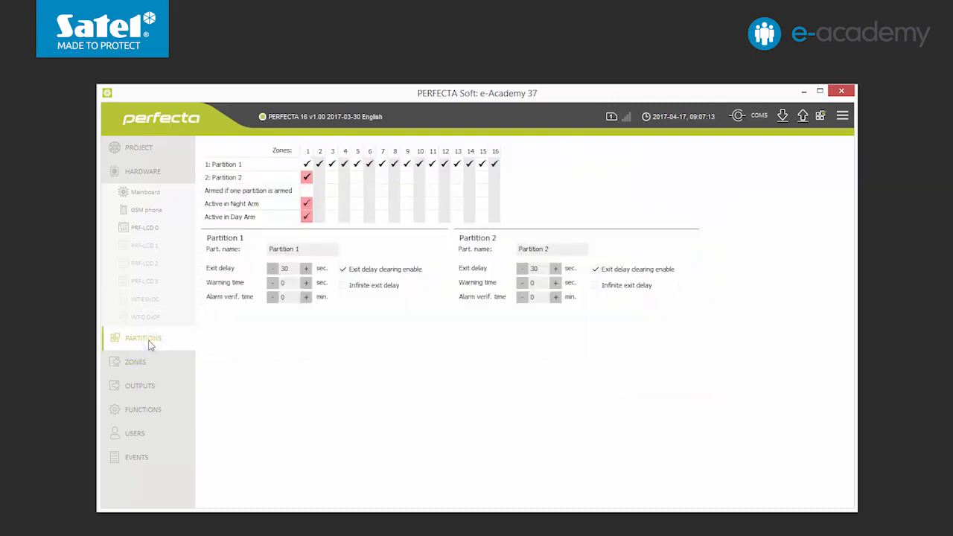
pyautogui.click(306, 204)
pyautogui.click(308, 217)
pyautogui.click(318, 190)
pyautogui.click(332, 190)
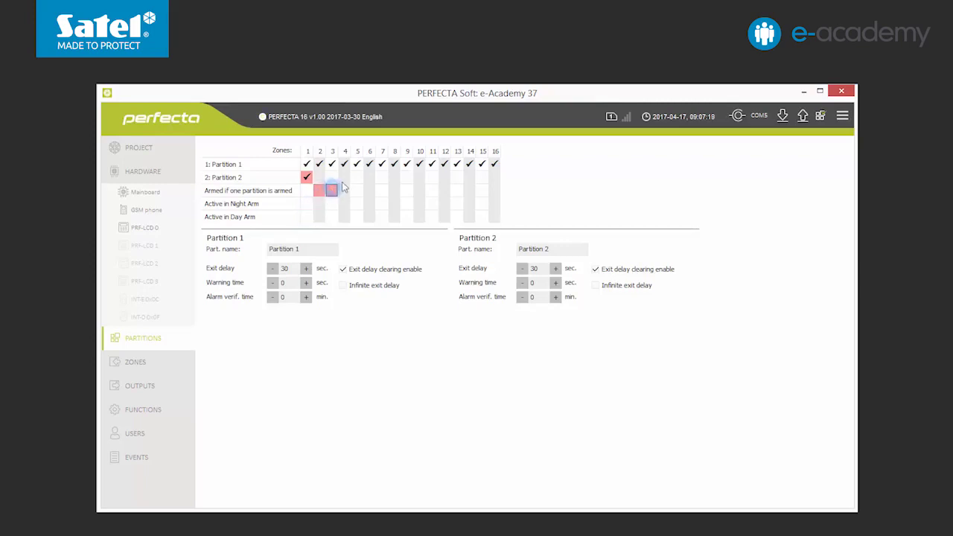
pyautogui.click(344, 177)
pyautogui.click(344, 190)
pyautogui.click(357, 203)
pyautogui.click(357, 217)
# Step: Set the exit delay of partitions 1 and 2 to 10 seconds
pyautogui.doubleClick(286, 268)
pyautogui.write('10')
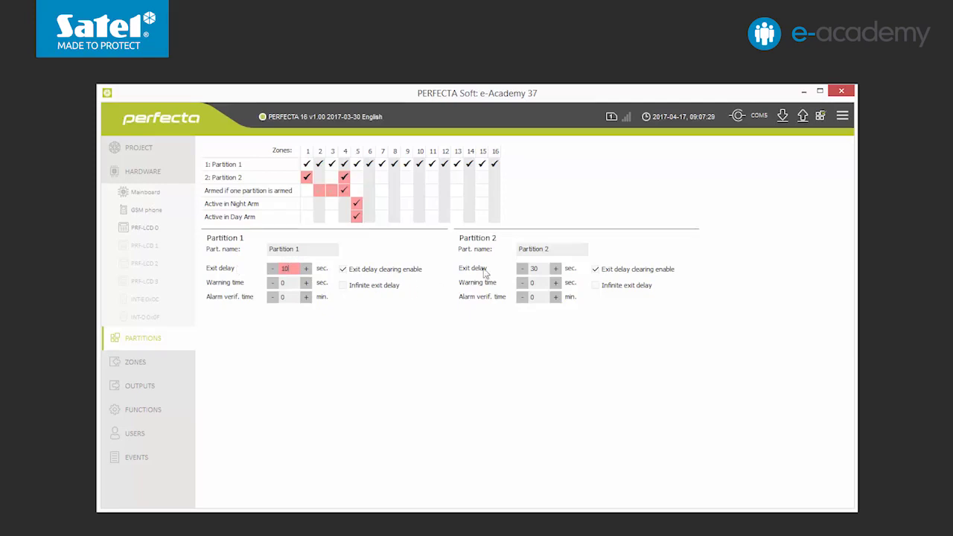
pyautogui.click(522, 269)
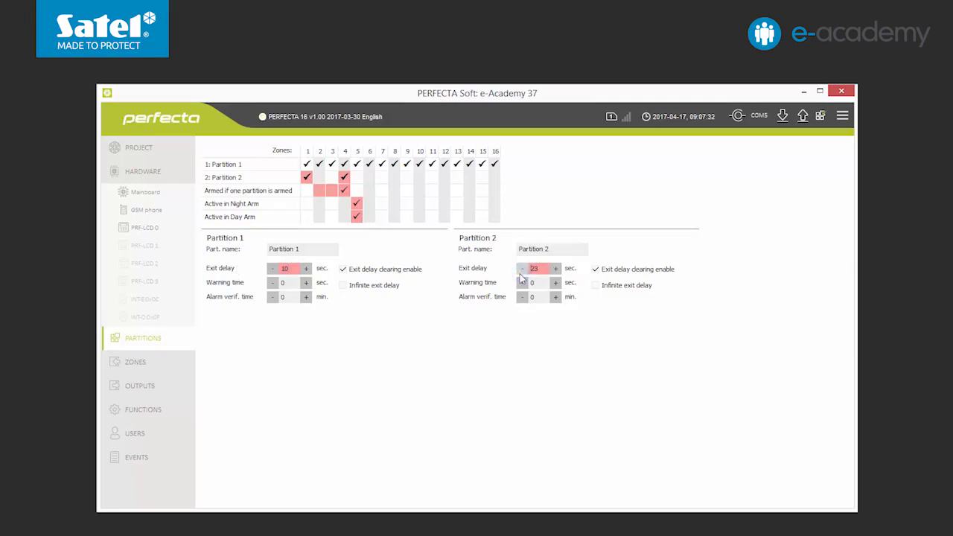
pyautogui.click(521, 274)
pyautogui.click(521, 274)
# Step: Name outputs 1 and 2 'SPW-220 opt' and 'SPW-220 acoust'
pyautogui.click(174, 384)
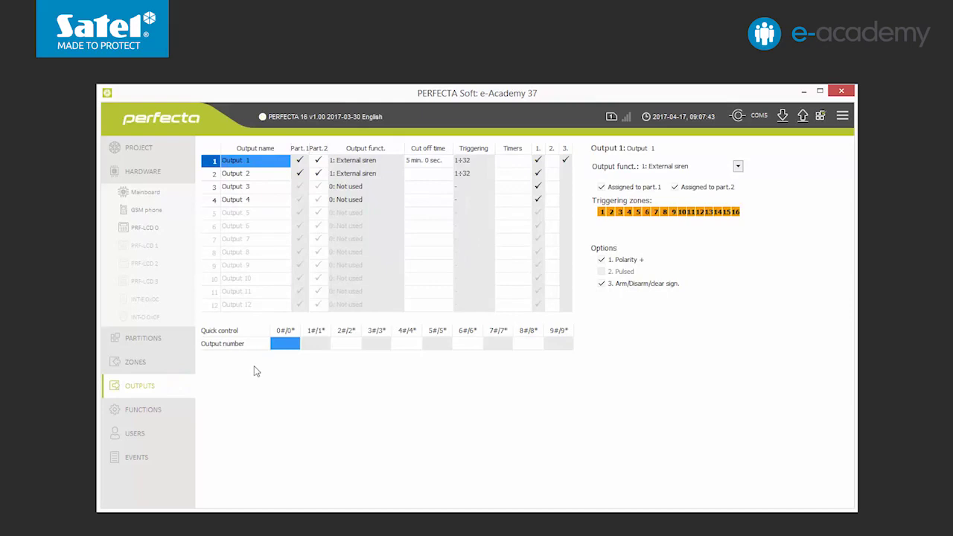
pyautogui.click(255, 163)
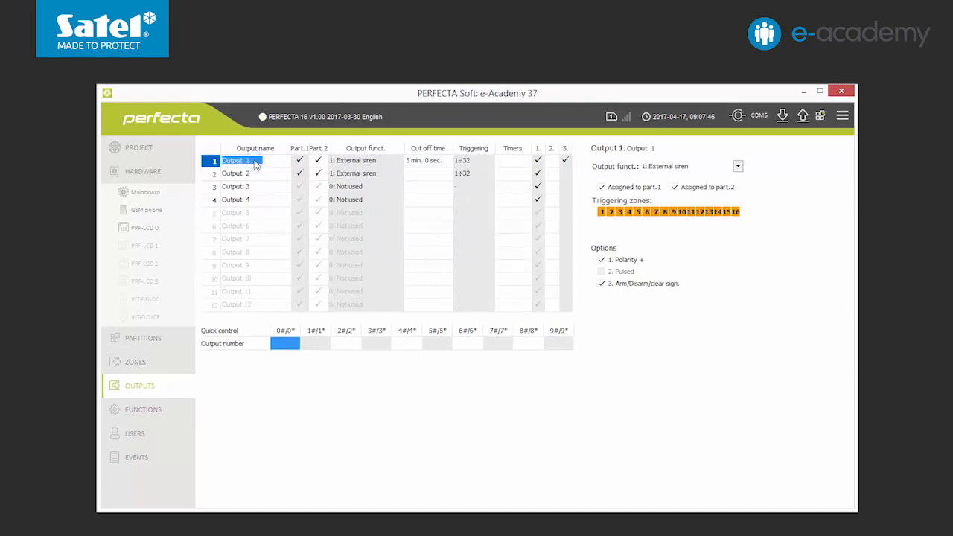
pyautogui.write('SPW-220 opt')
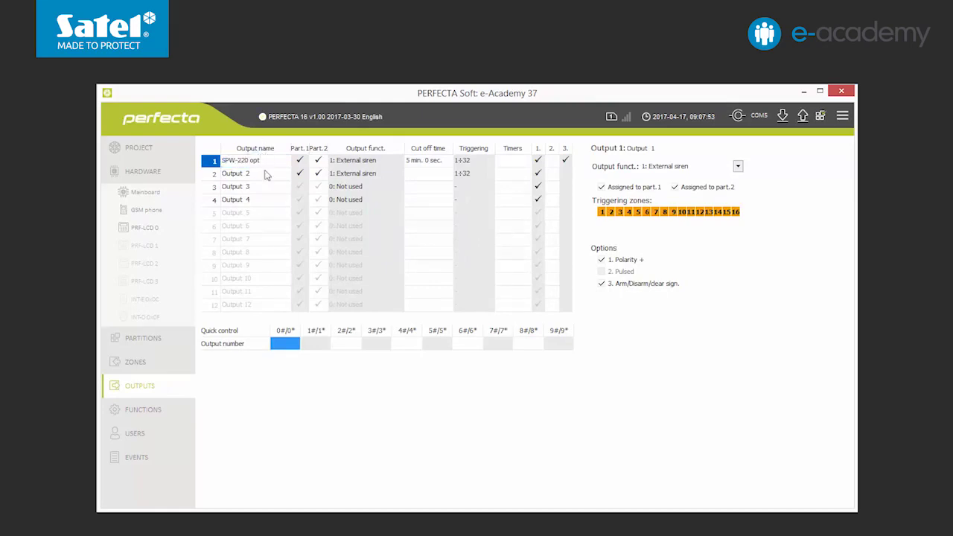
pyautogui.click(265, 175)
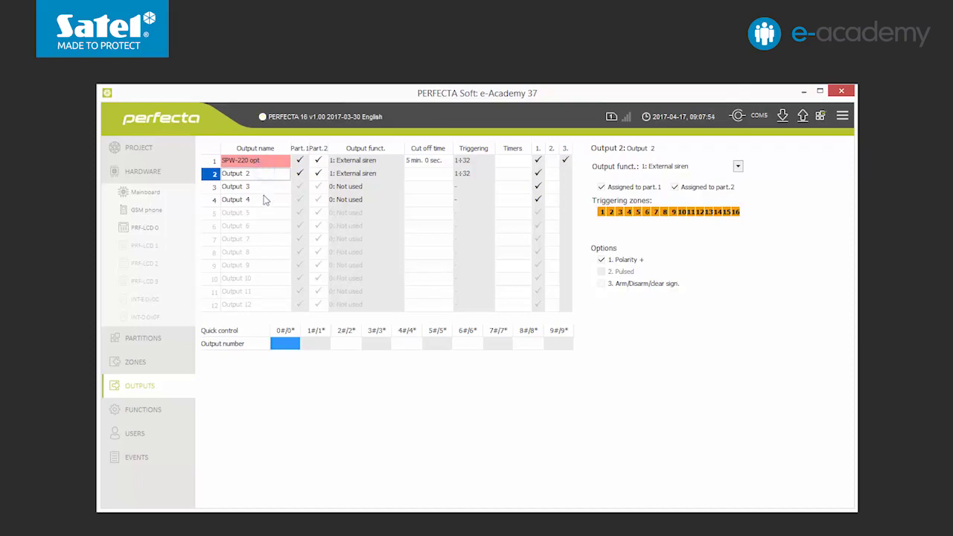
pyautogui.write('SPW-220 acoust')
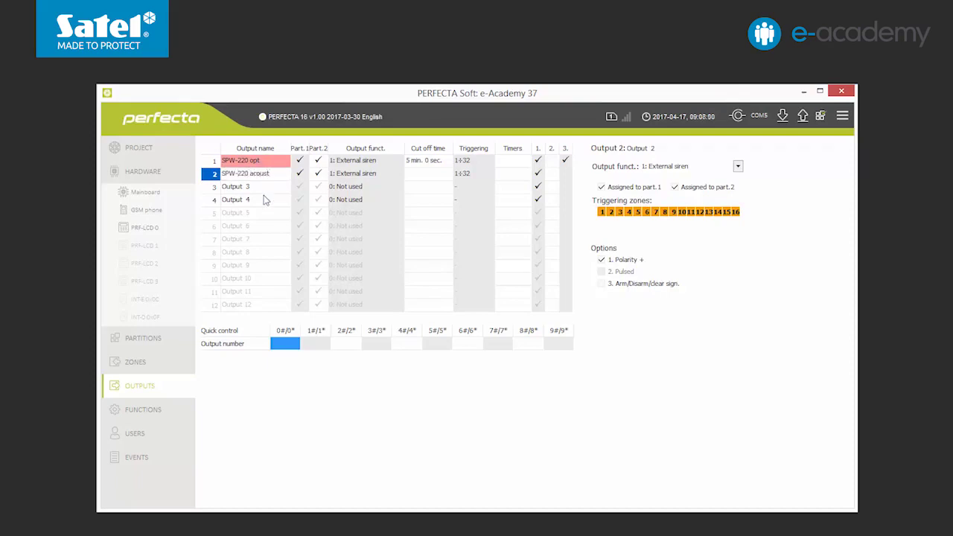
# Step: Set both outputs' function to 2: Internal siren
pyautogui.click(355, 160)
pyautogui.click(671, 165)
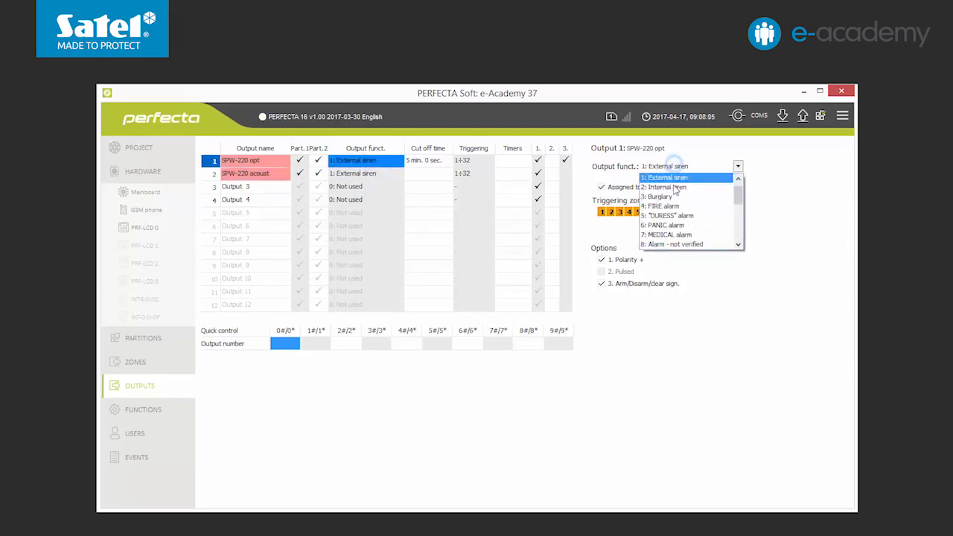
pyautogui.click(674, 186)
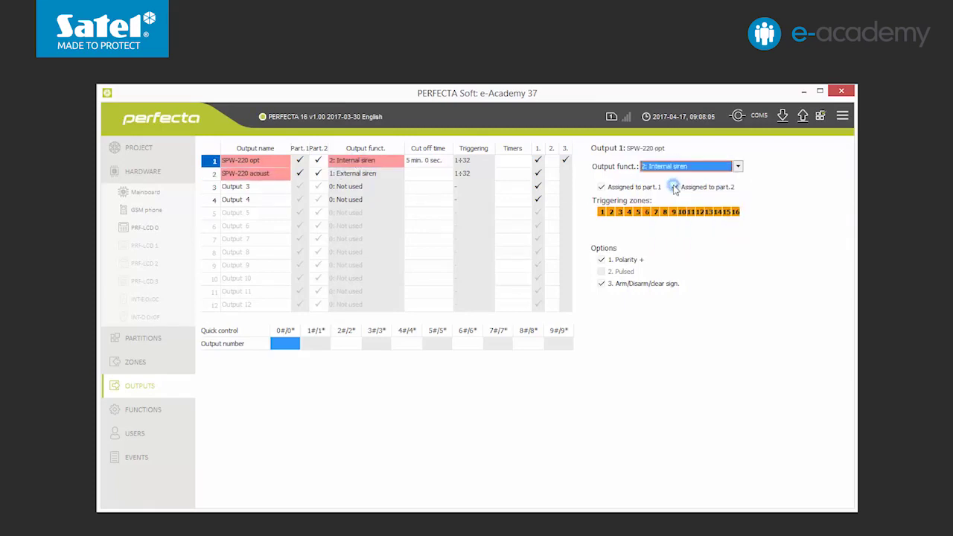
pyautogui.click(385, 173)
pyautogui.press('2')
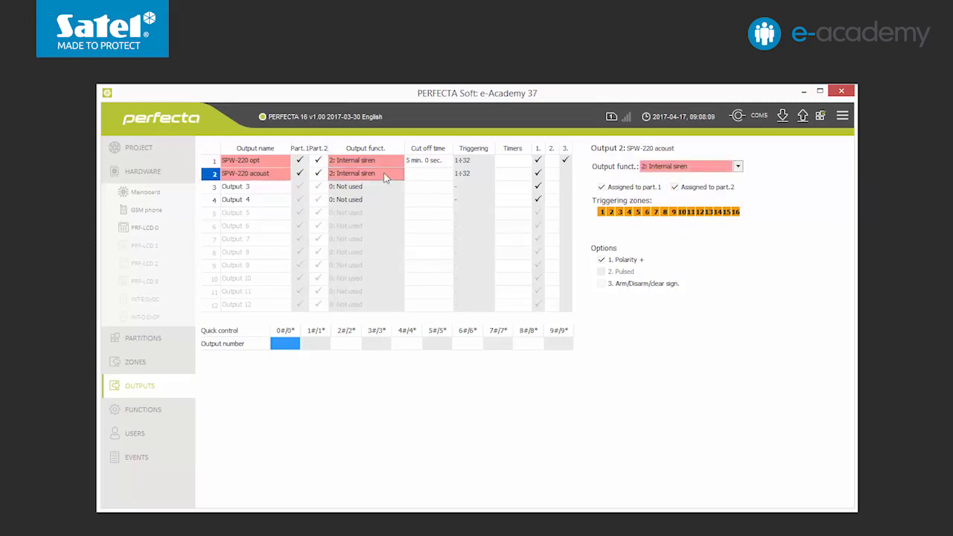
# Step: Set cut-off time to 1 min for output 2 and 0 for output 1
pyautogui.click(414, 176)
pyautogui.write('01 min. 00 sec.')
pyautogui.click(426, 162)
pyautogui.write('000')
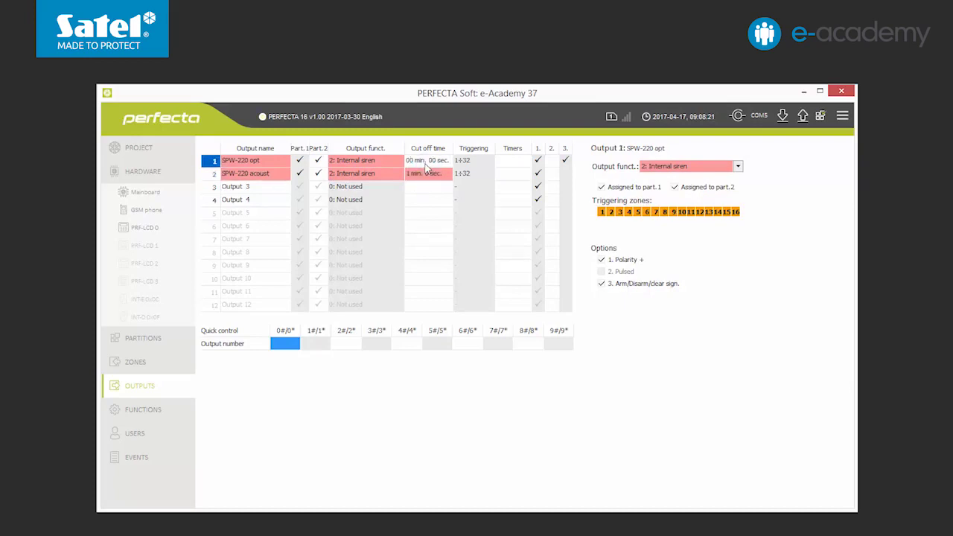
pyautogui.press('Return')
# Step: Upload the SPW-220 siren output settings to the control panel
pyautogui.click(802, 116)
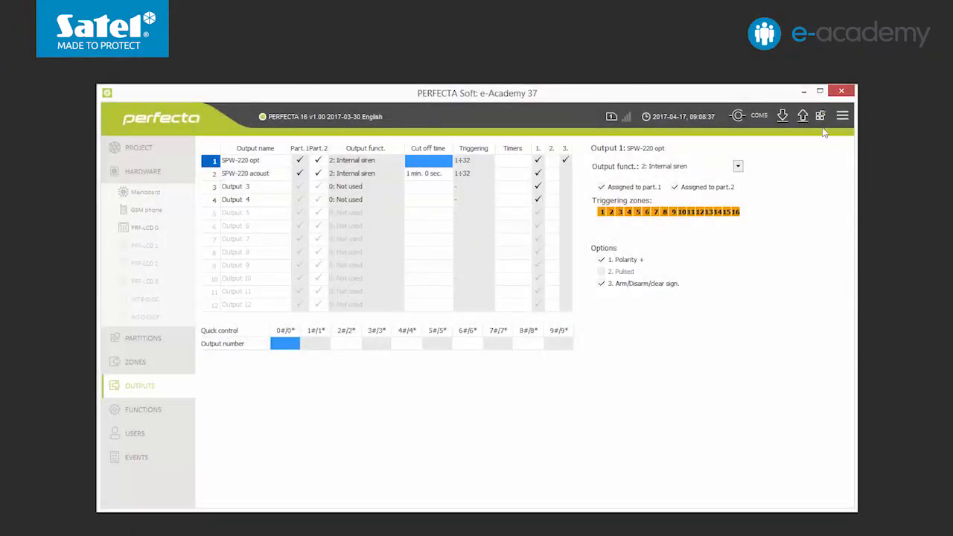
pyautogui.click(820, 116)
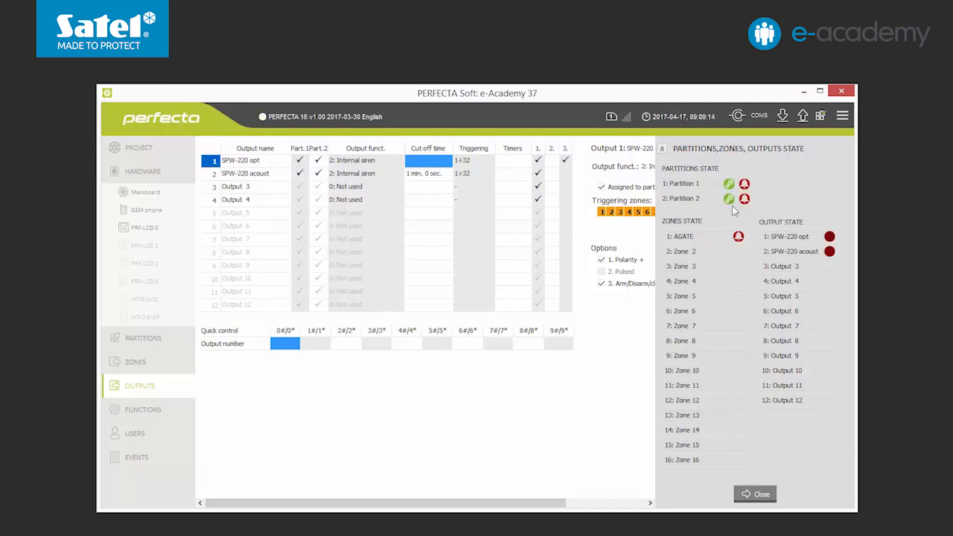
pyautogui.moveTo(729, 208)
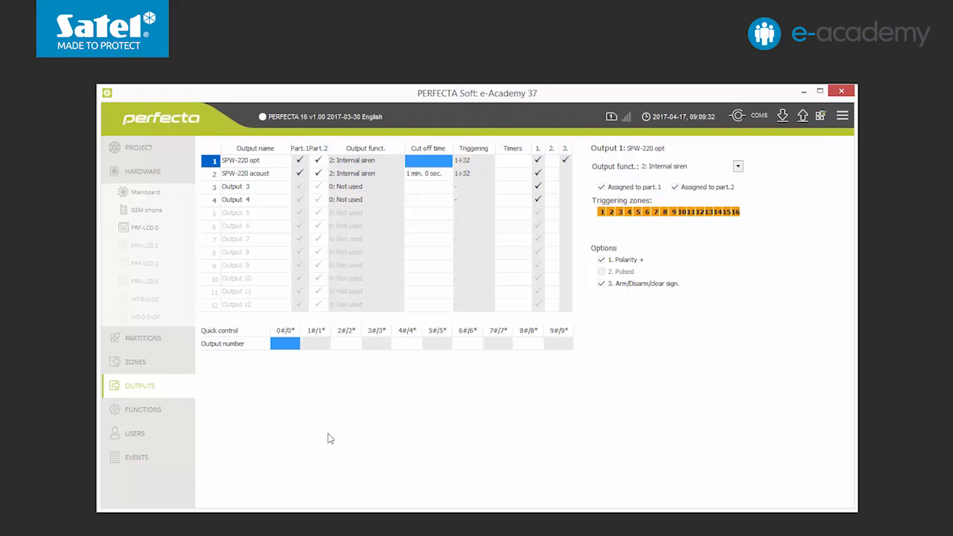
# Step: Enter User 1's name and assign it the 2: Simple schedule
pyautogui.click(175, 442)
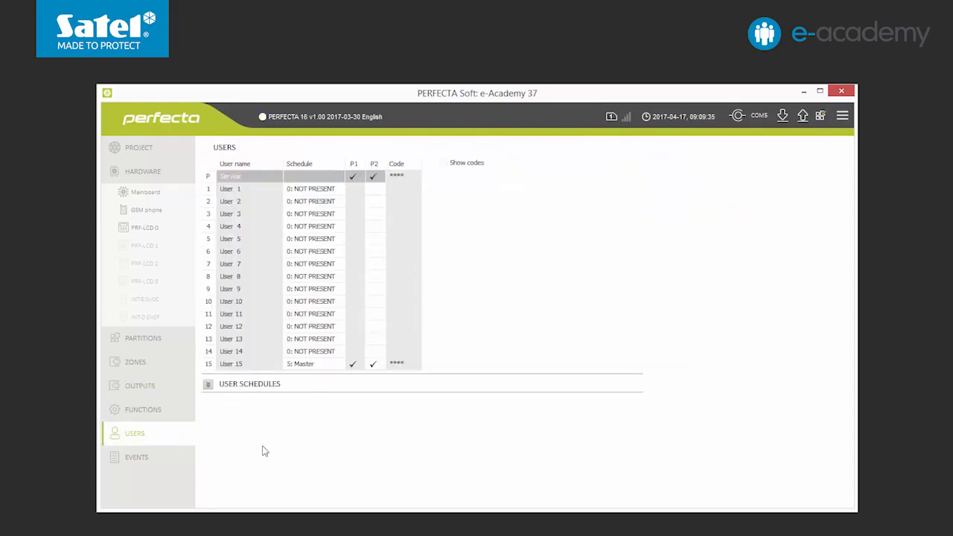
pyautogui.click(264, 194)
pyautogui.write('Smith')
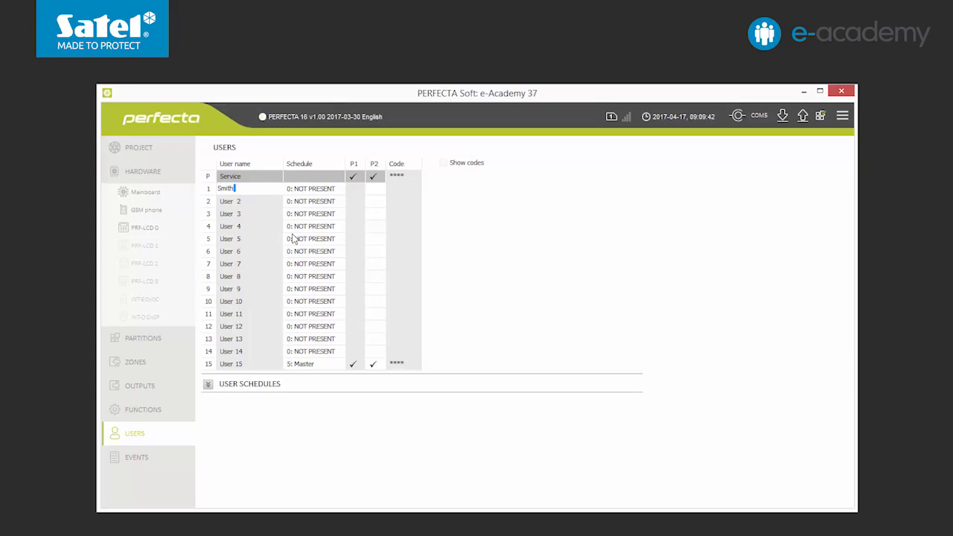
pyautogui.click(329, 190)
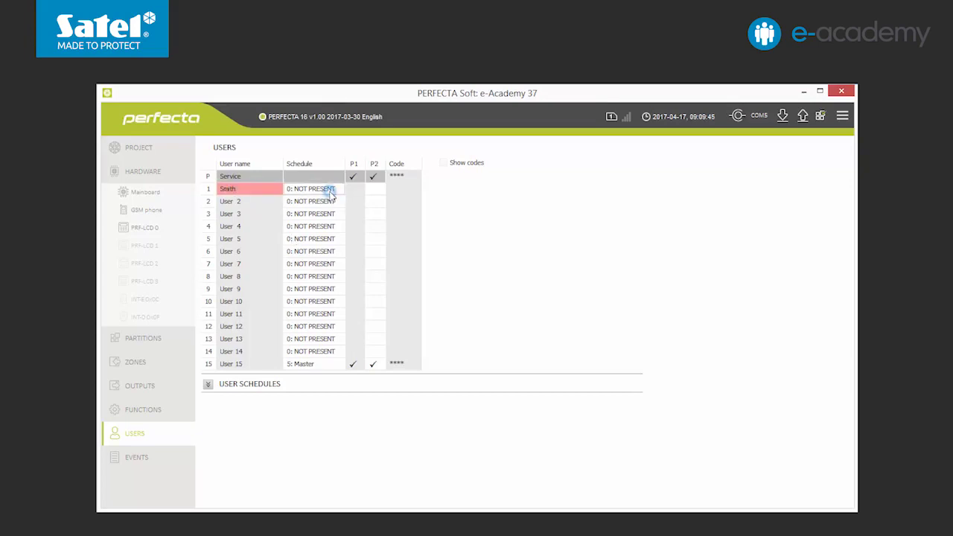
pyautogui.write('2')
pyautogui.press('Return')
# Step: Give User 1 access to partitions 1 and 2 and enter its access code
pyautogui.click(354, 194)
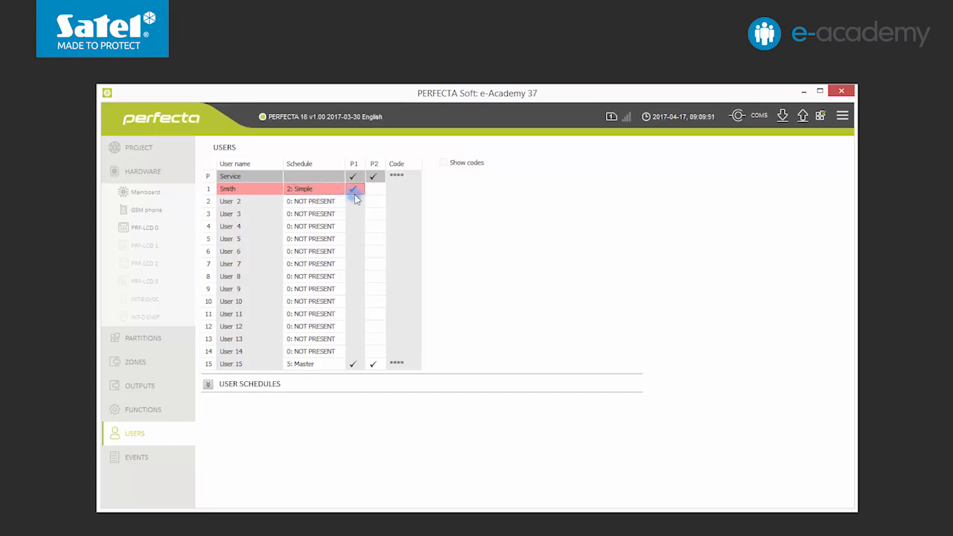
pyautogui.click(375, 193)
pyautogui.click(393, 191)
pyautogui.write('9999')
pyautogui.press('Return')
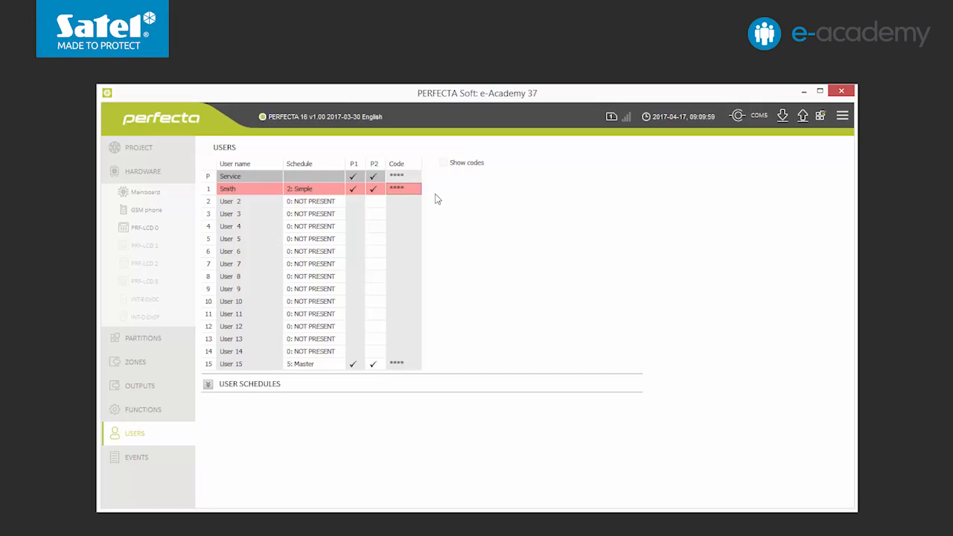
# Step: Tick DURESS for schedule 2 (Simple), and Users editing for schedules 3 (Arms only) and 4 (Duress)
pyautogui.click(209, 385)
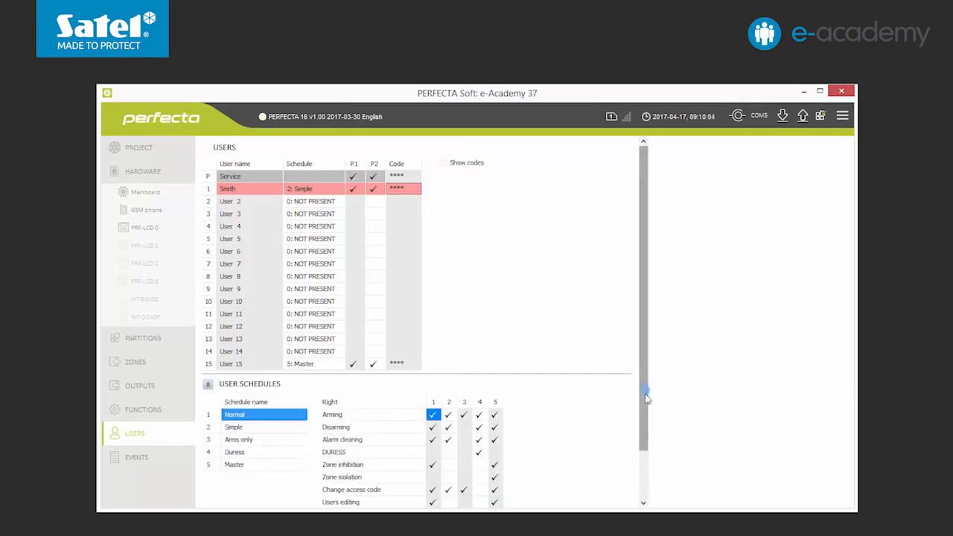
pyautogui.moveTo(646, 398); pyautogui.dragTo(644, 472)
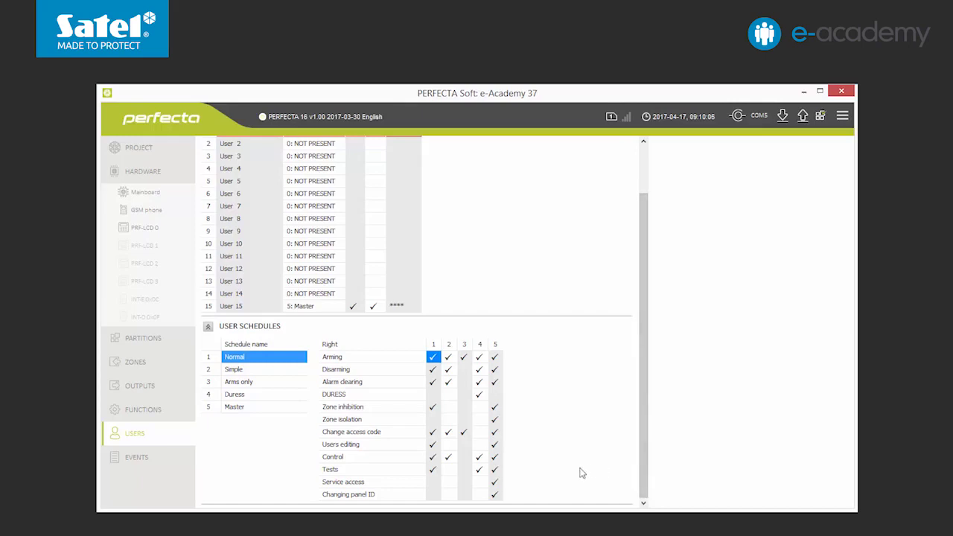
pyautogui.click(448, 395)
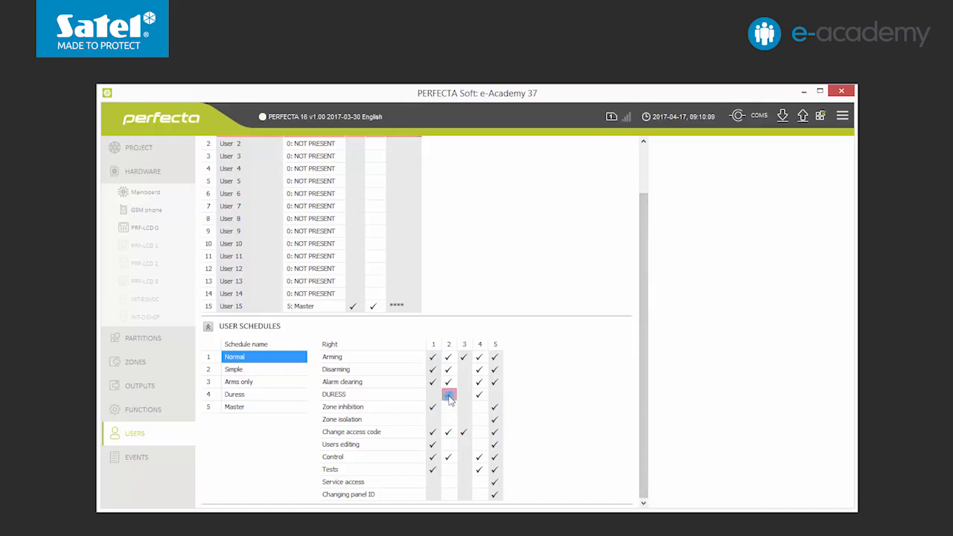
pyautogui.click(464, 445)
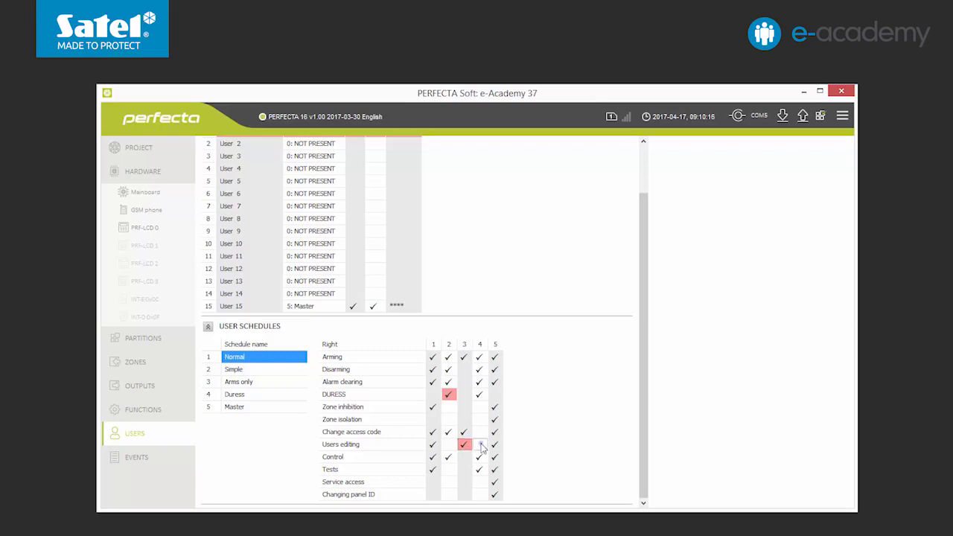
pyautogui.click(479, 445)
# Step: Upload the updated User 1 and schedule rights to the control panel
pyautogui.click(802, 116)
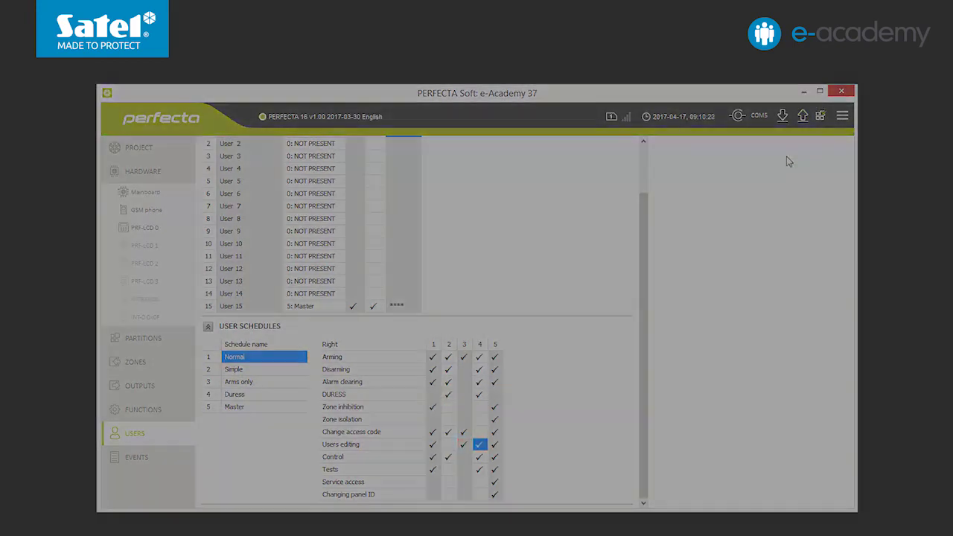